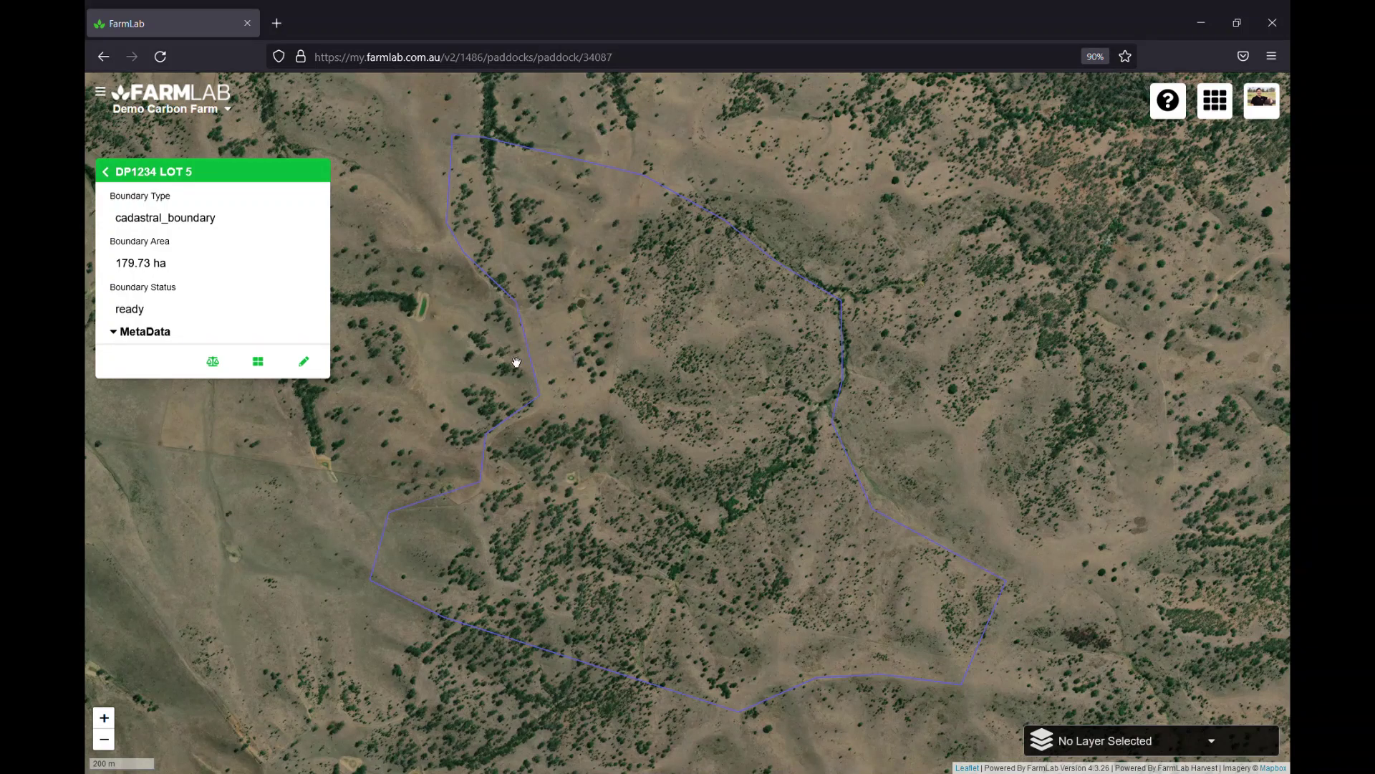
Step: Look at the options for creating boundaries and the details of the DP1234 LOT 5 boundary
left_click(108, 175)
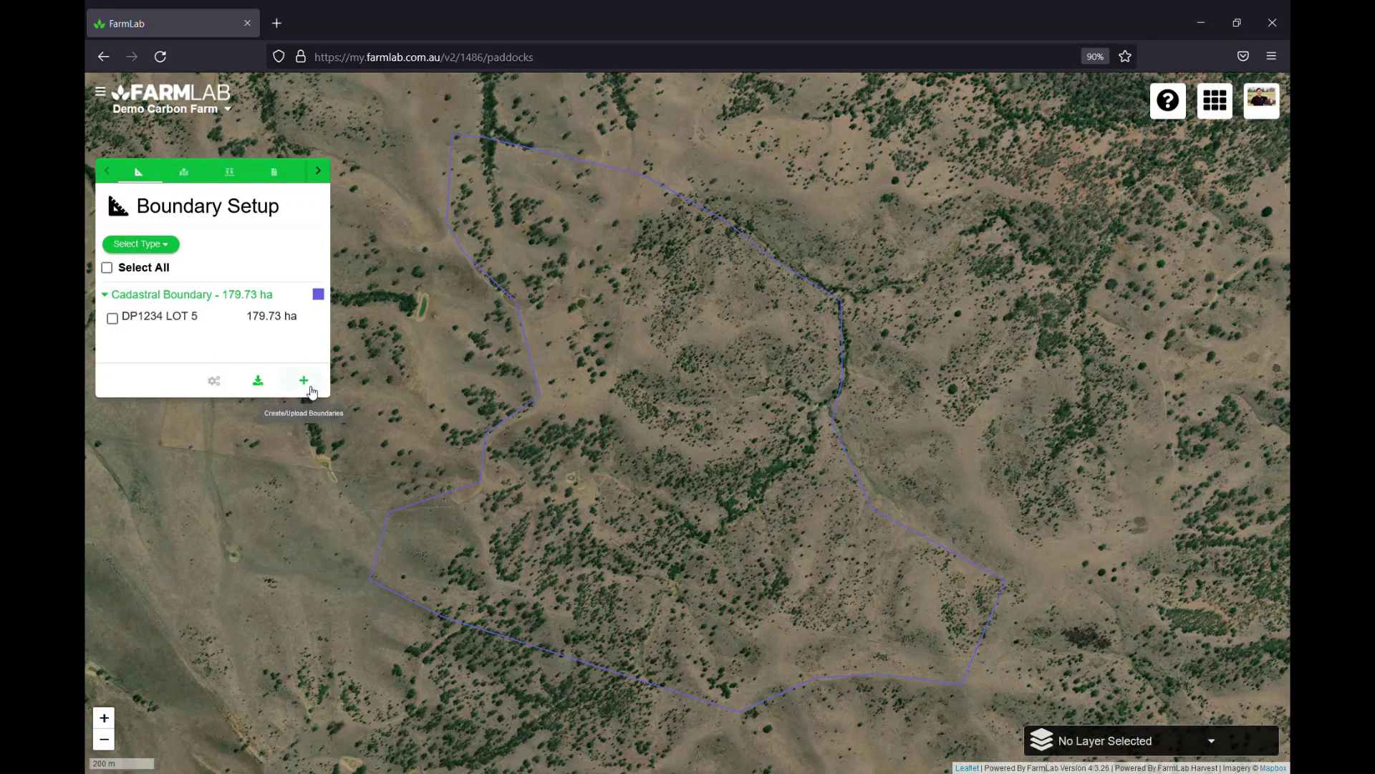
left_click(305, 385)
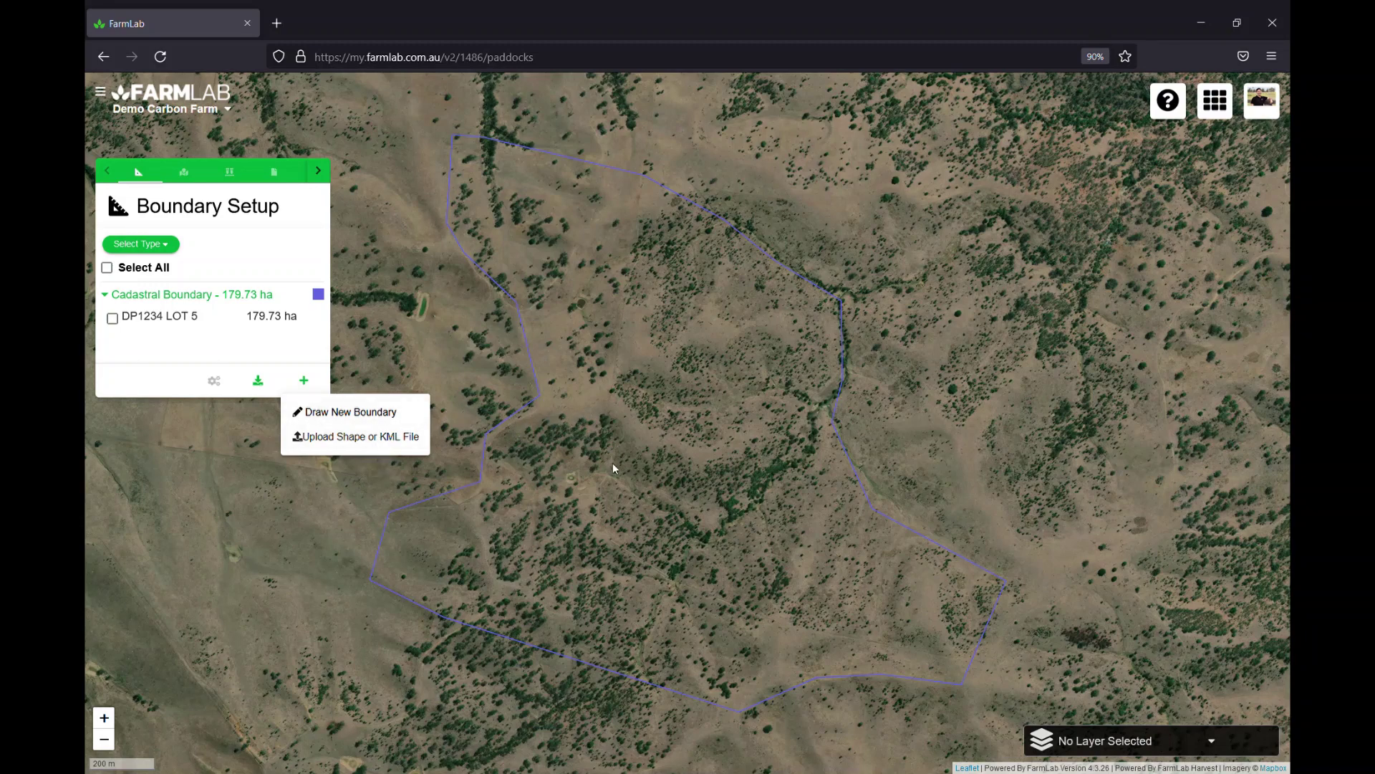
left_click(172, 321)
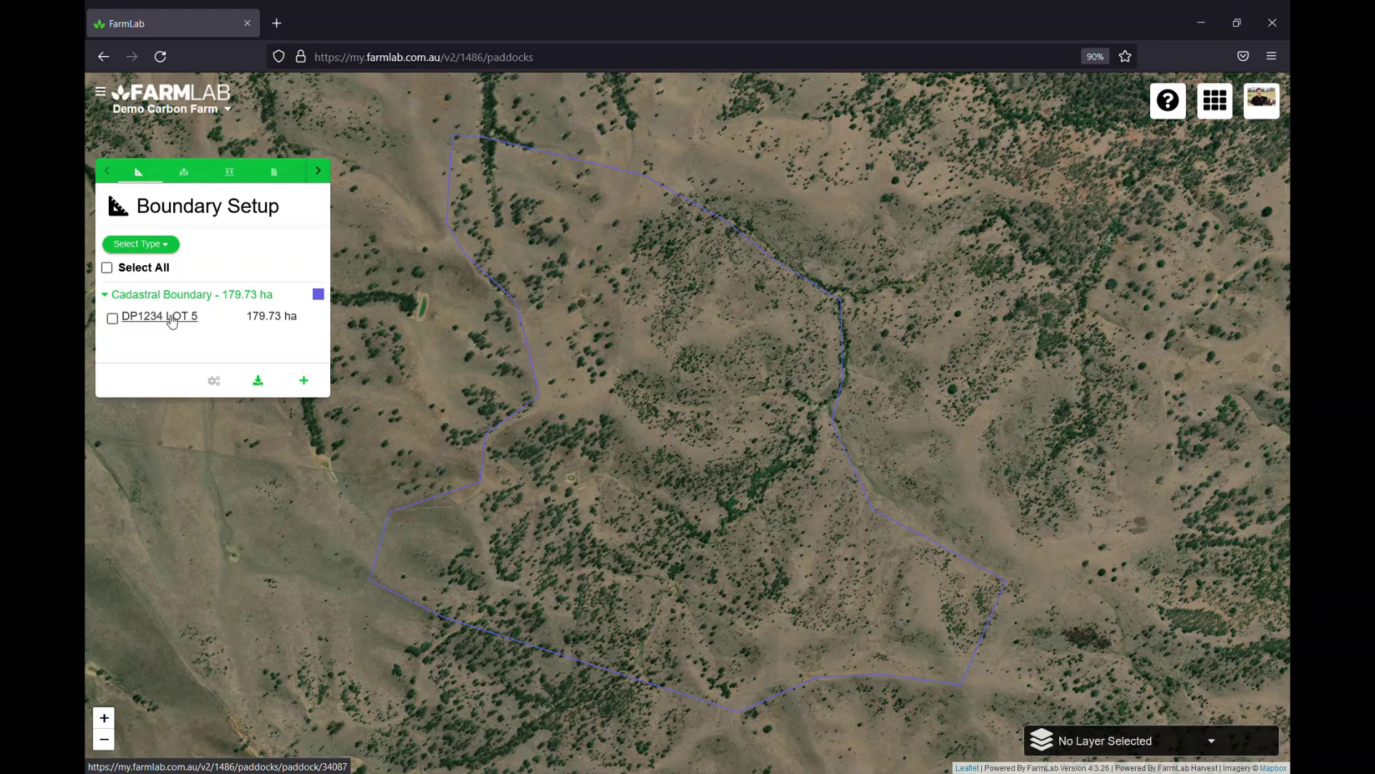
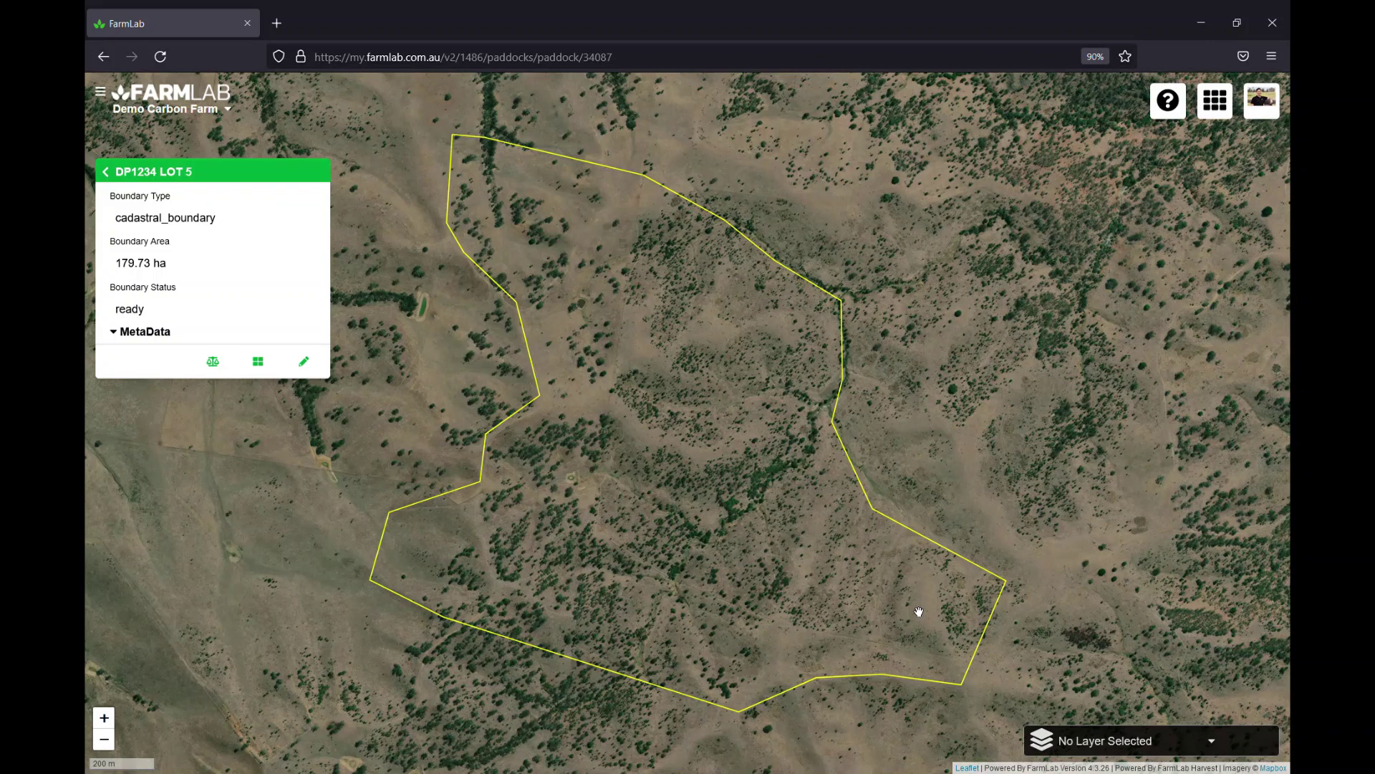
left_click(197, 170)
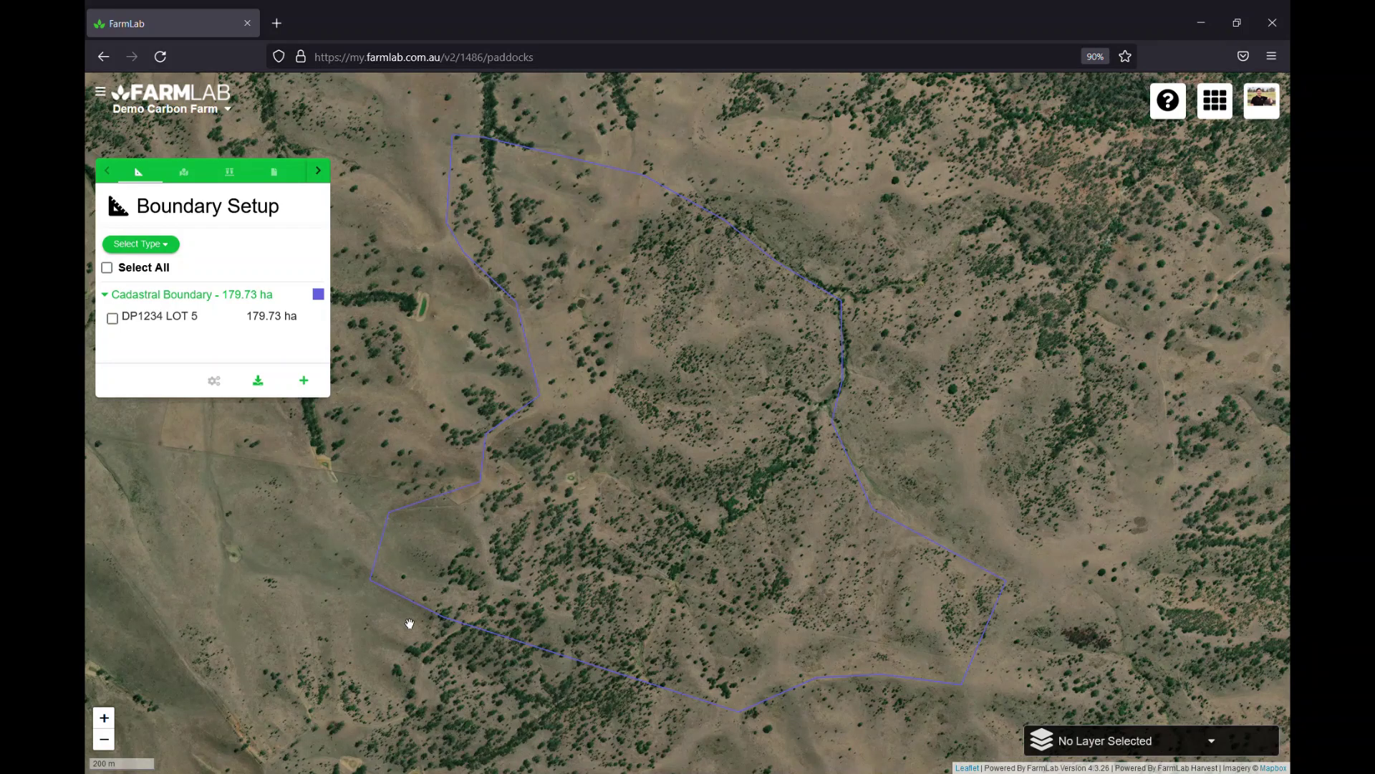
Step: Change the boundary type of DP1234 LOT 5 to Carbon Estimation Area and save it
left_click(112, 318)
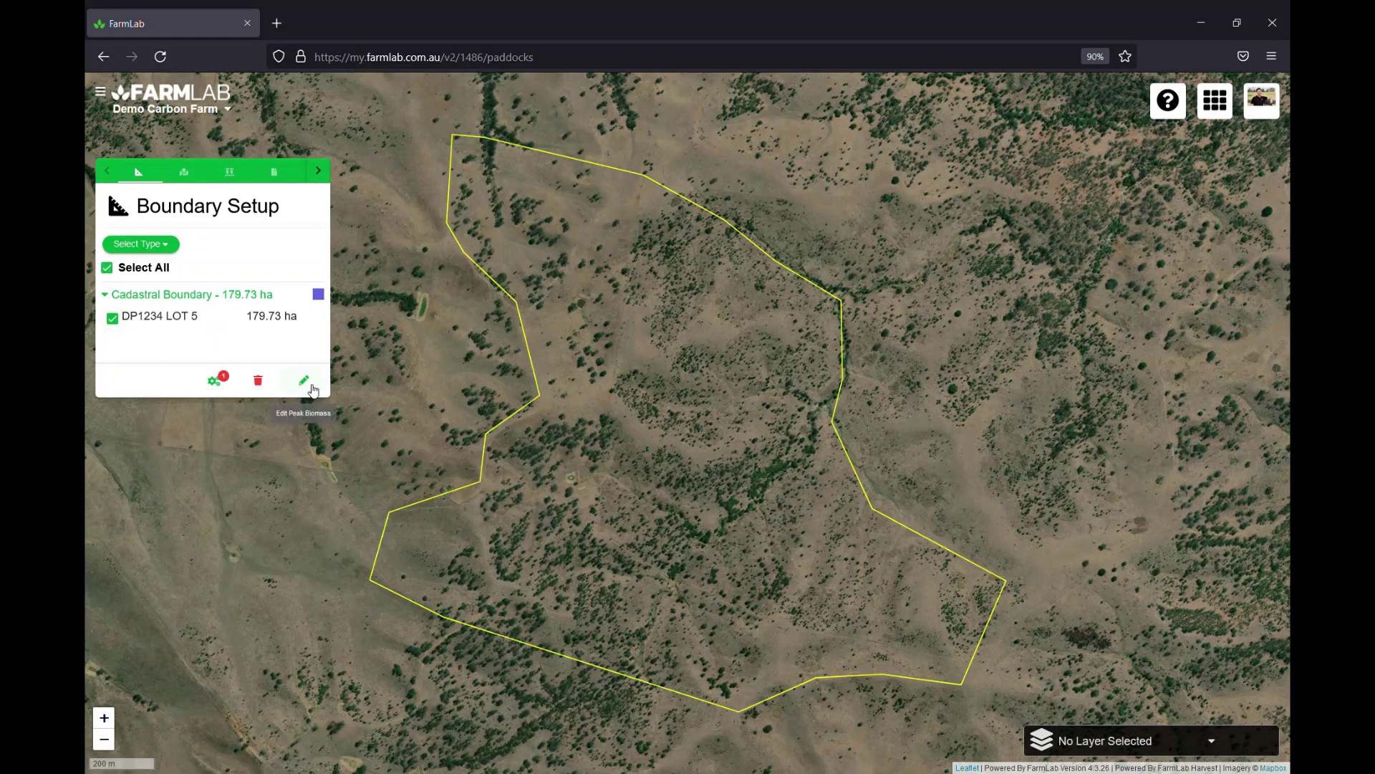
left_click(303, 379)
left_click(491, 491)
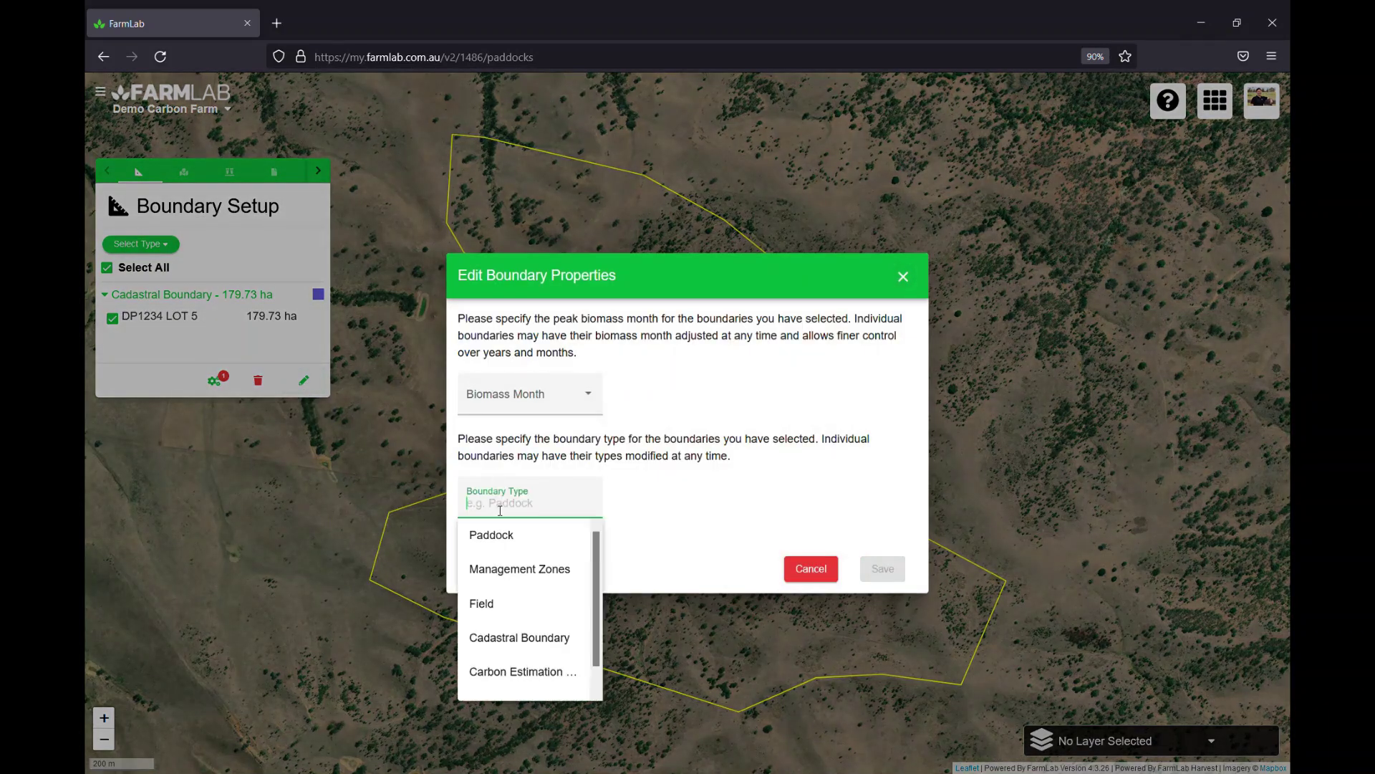
left_click(523, 674)
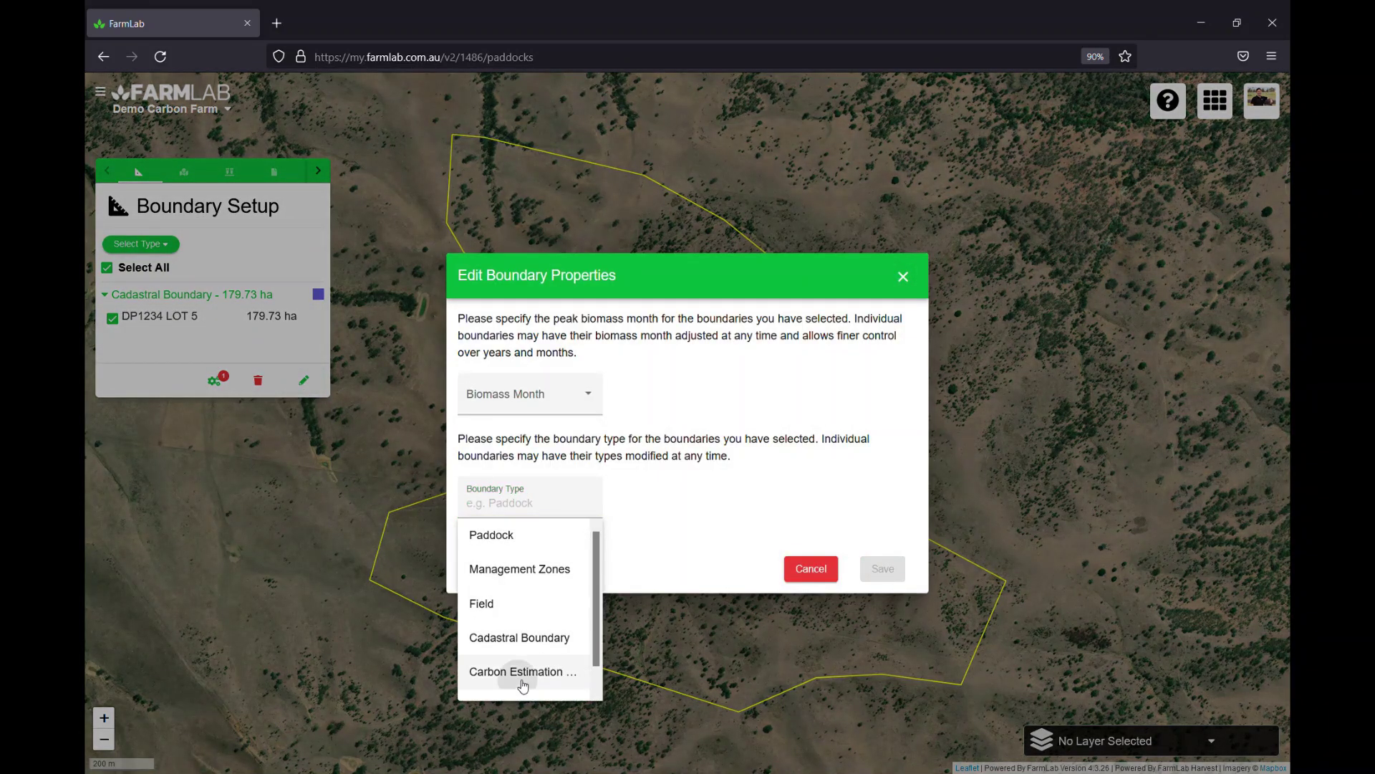
left_click(875, 570)
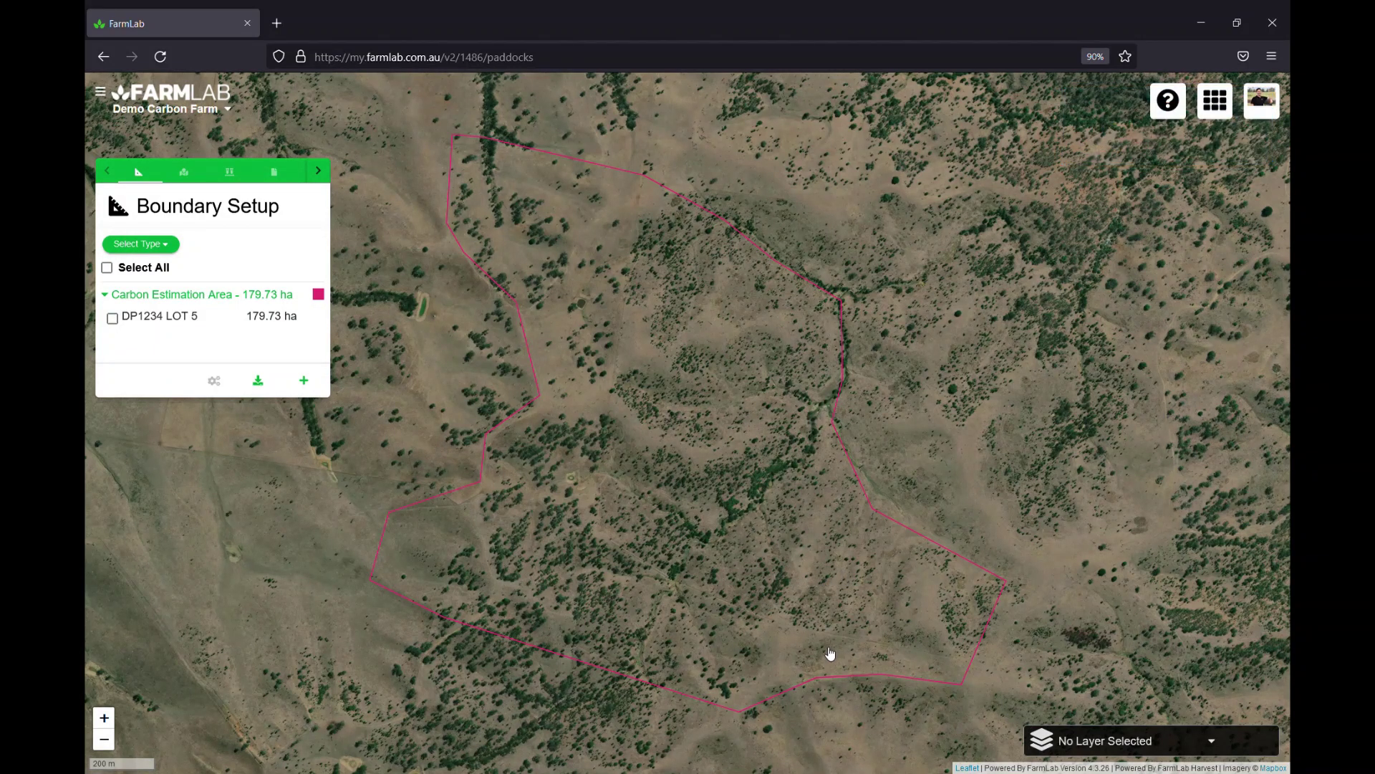
Step: Look at the boundary processing options available for DP1234 LOT 5
left_click_drag(849, 629, 806, 603)
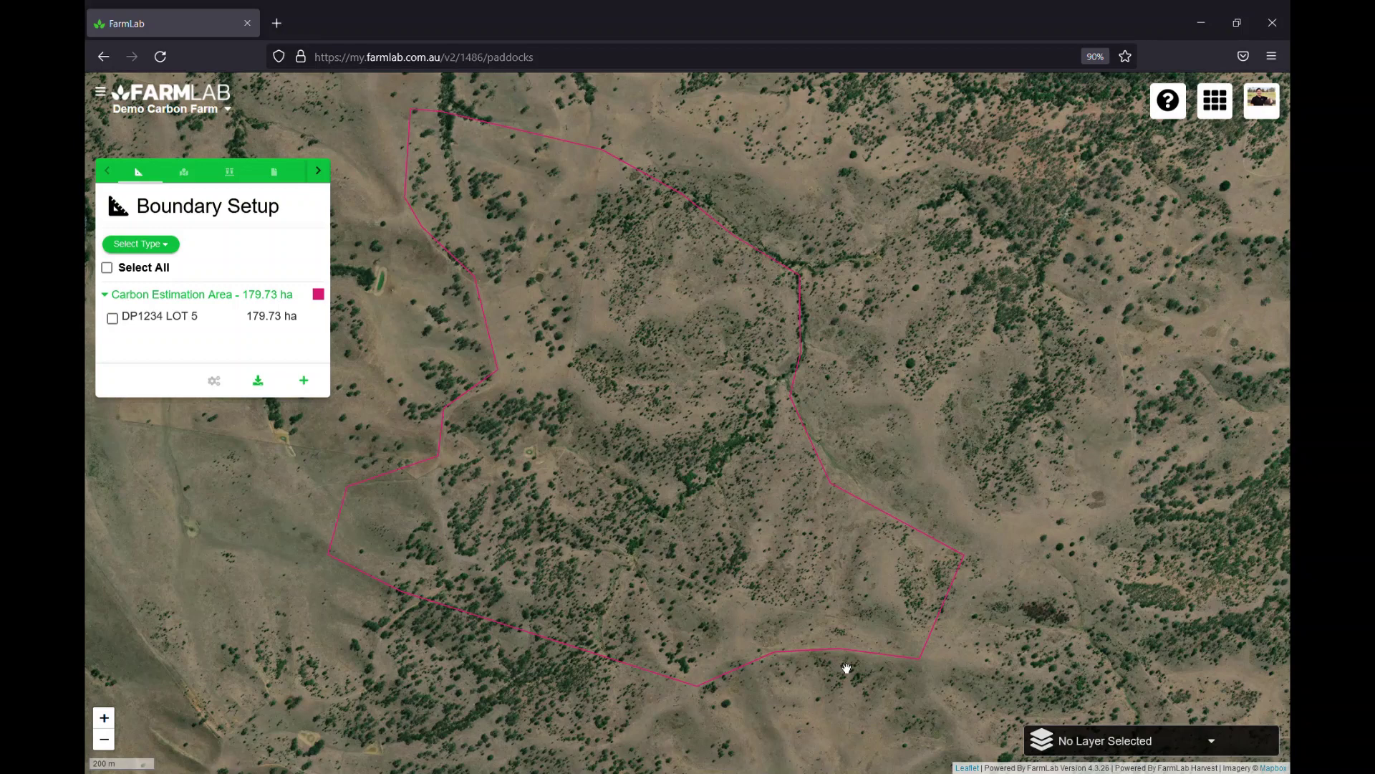
left_click(111, 319)
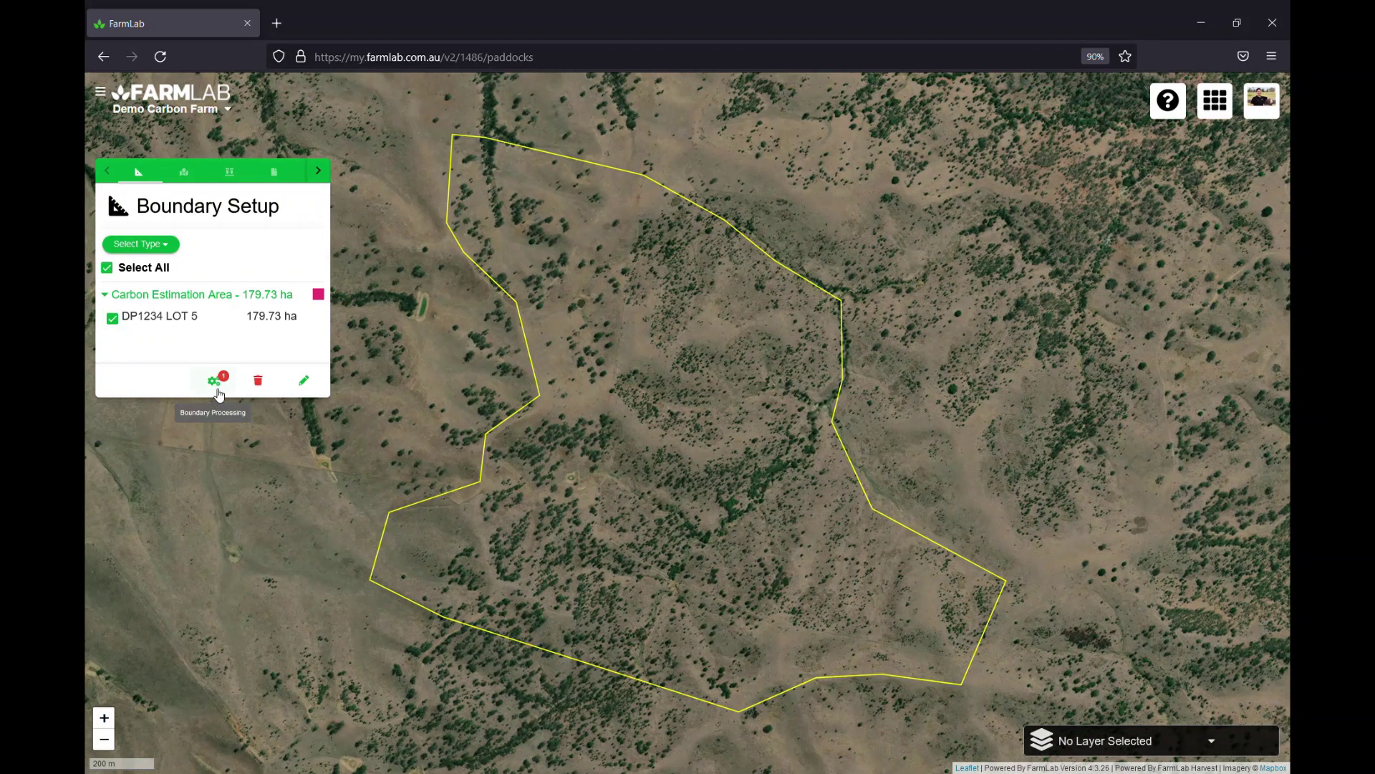
left_click(215, 382)
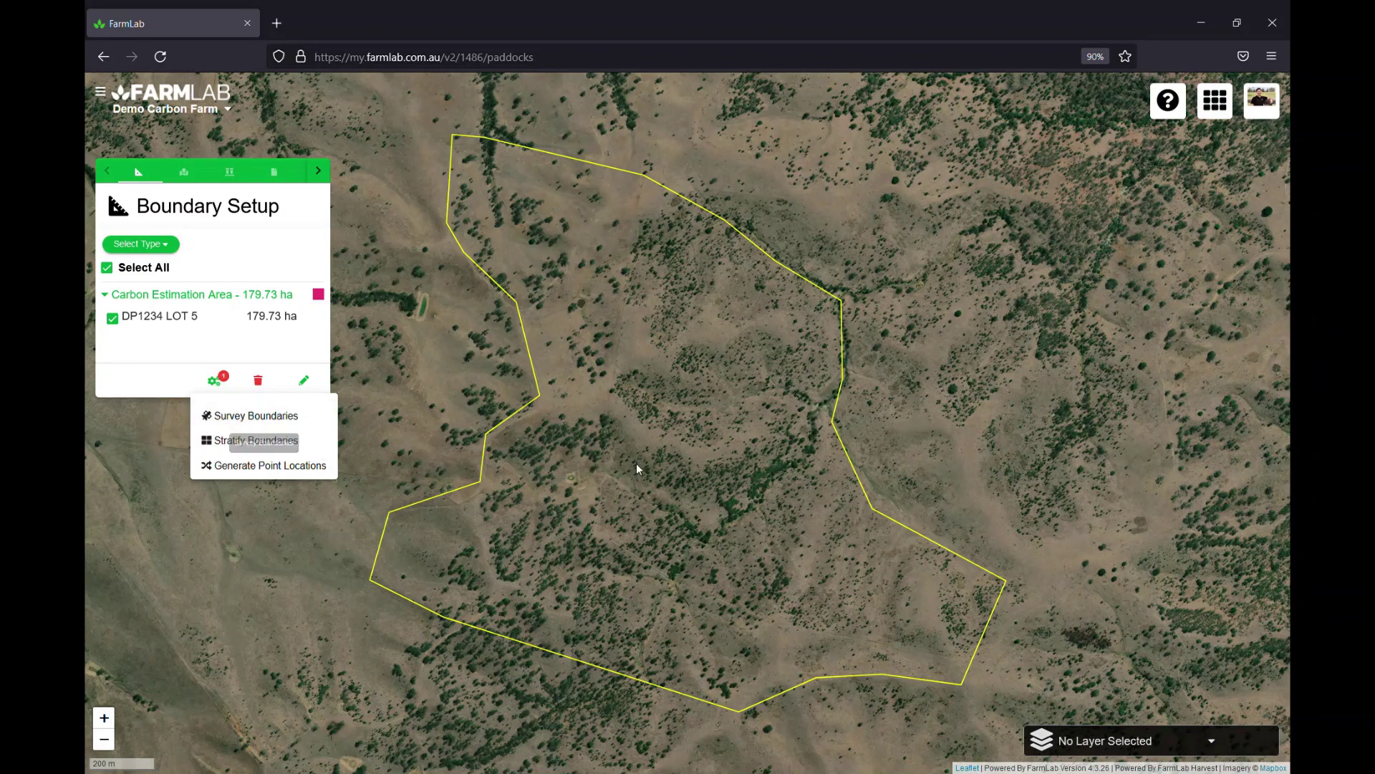
Step: View the NDVI, Elevation and K-Gamma layers one after another on the map
left_click(1068, 741)
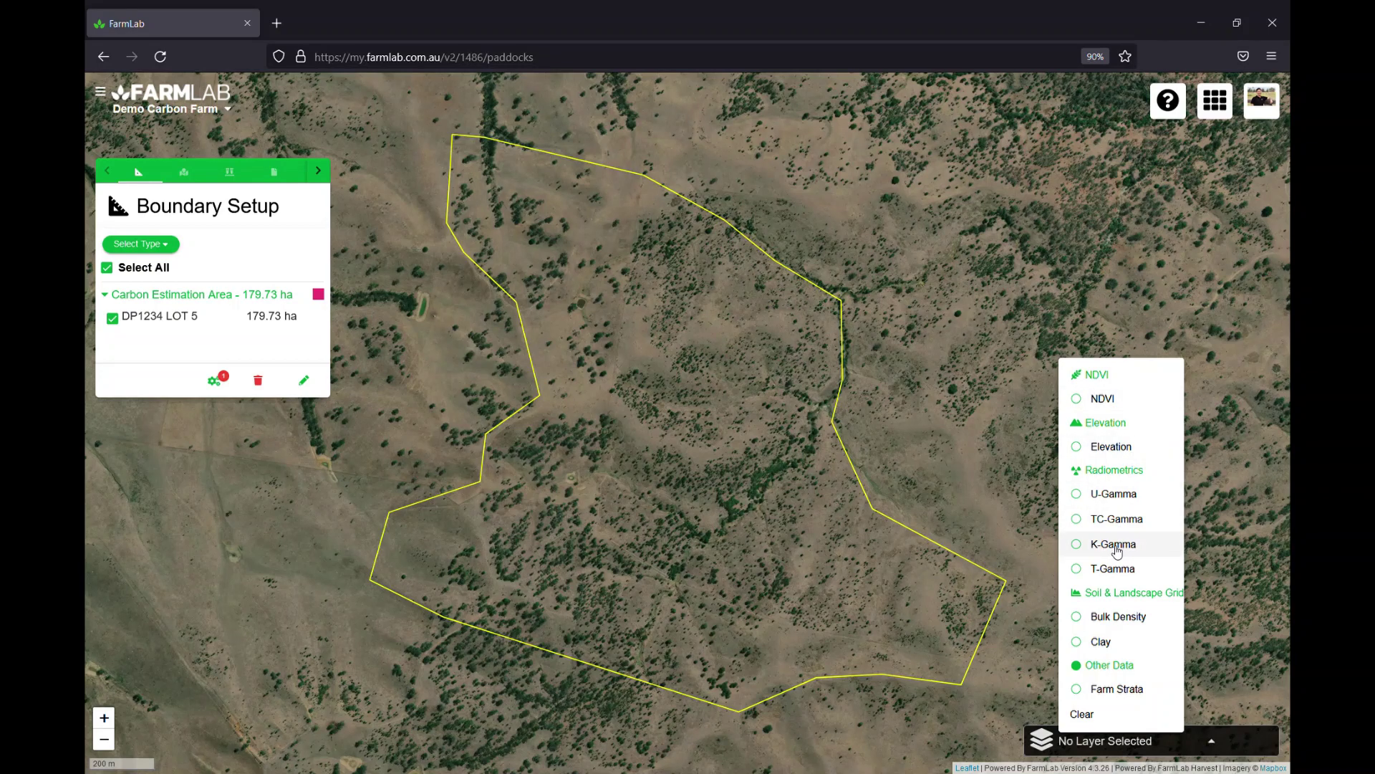
left_click(1101, 401)
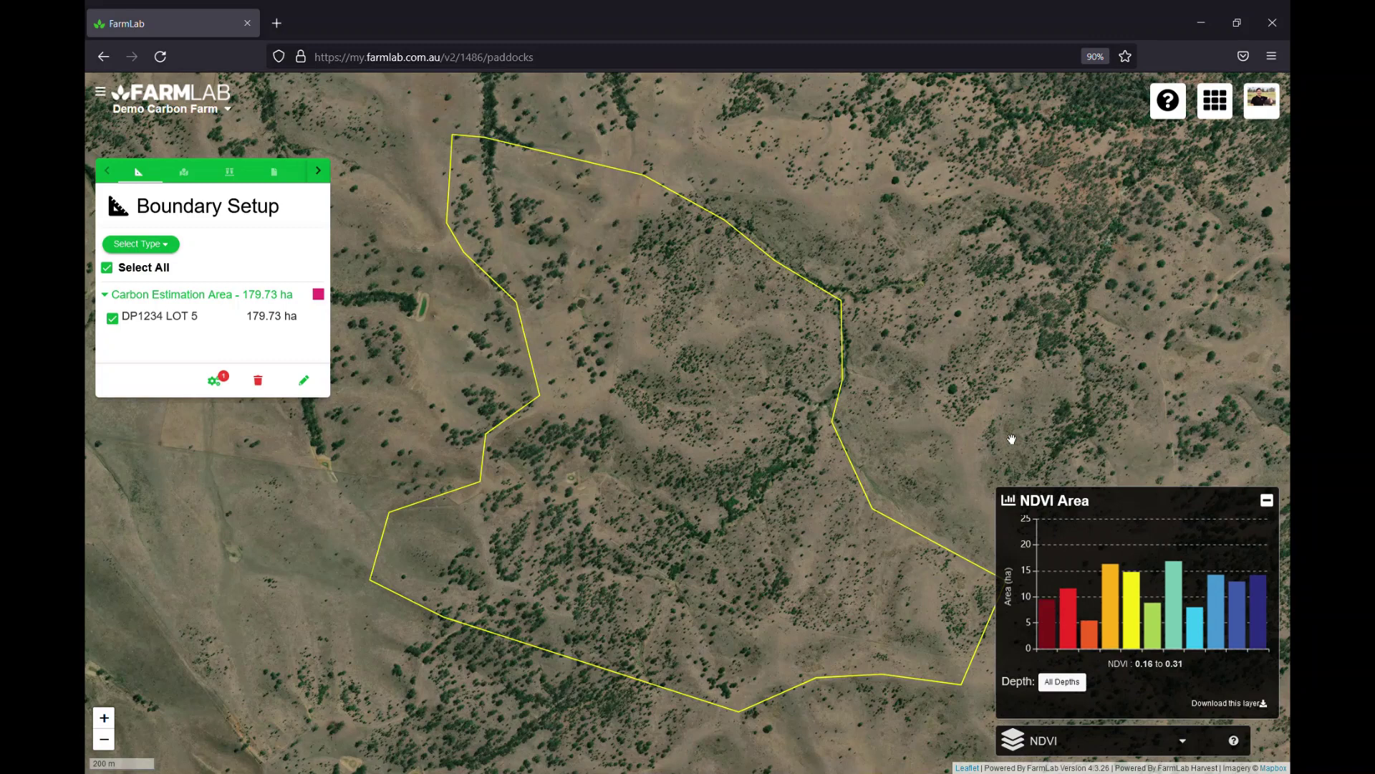
left_click_drag(931, 399, 854, 380)
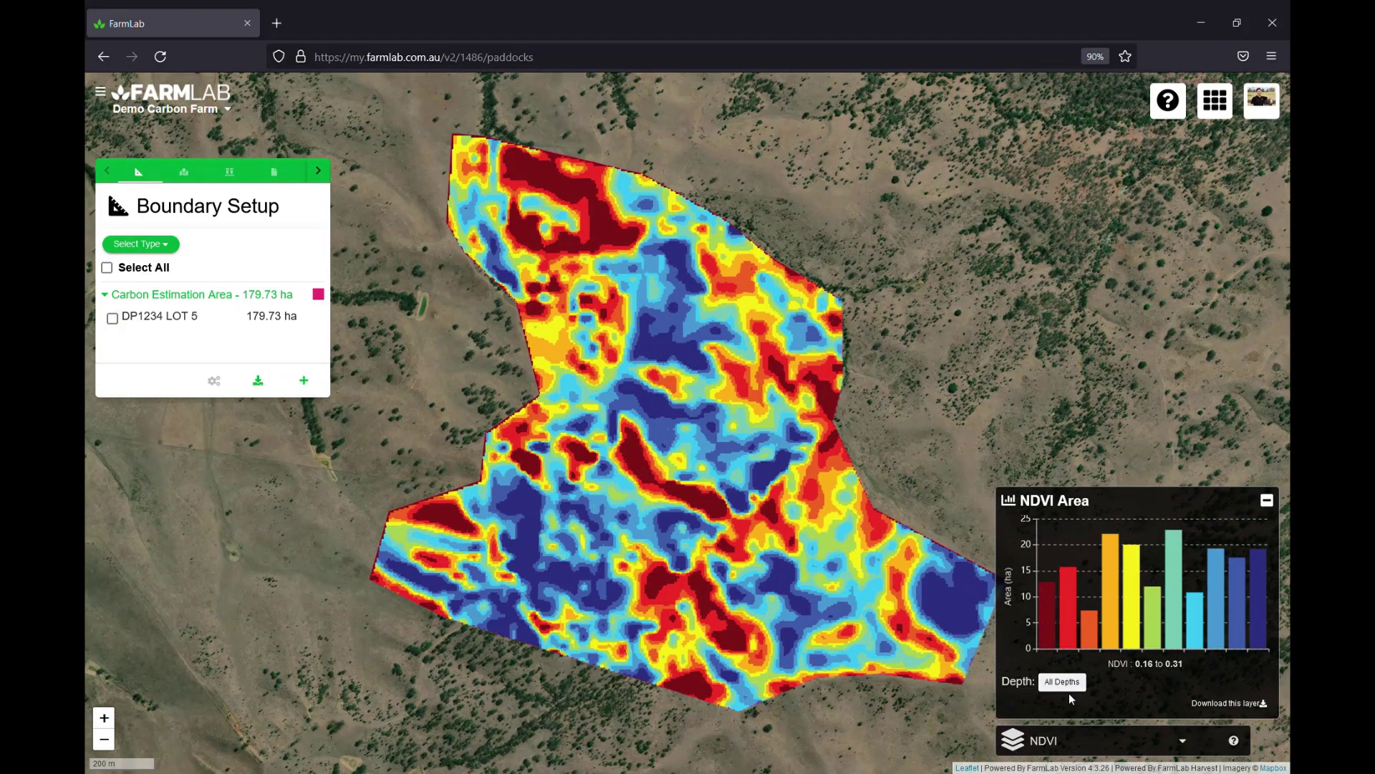
left_click(1068, 745)
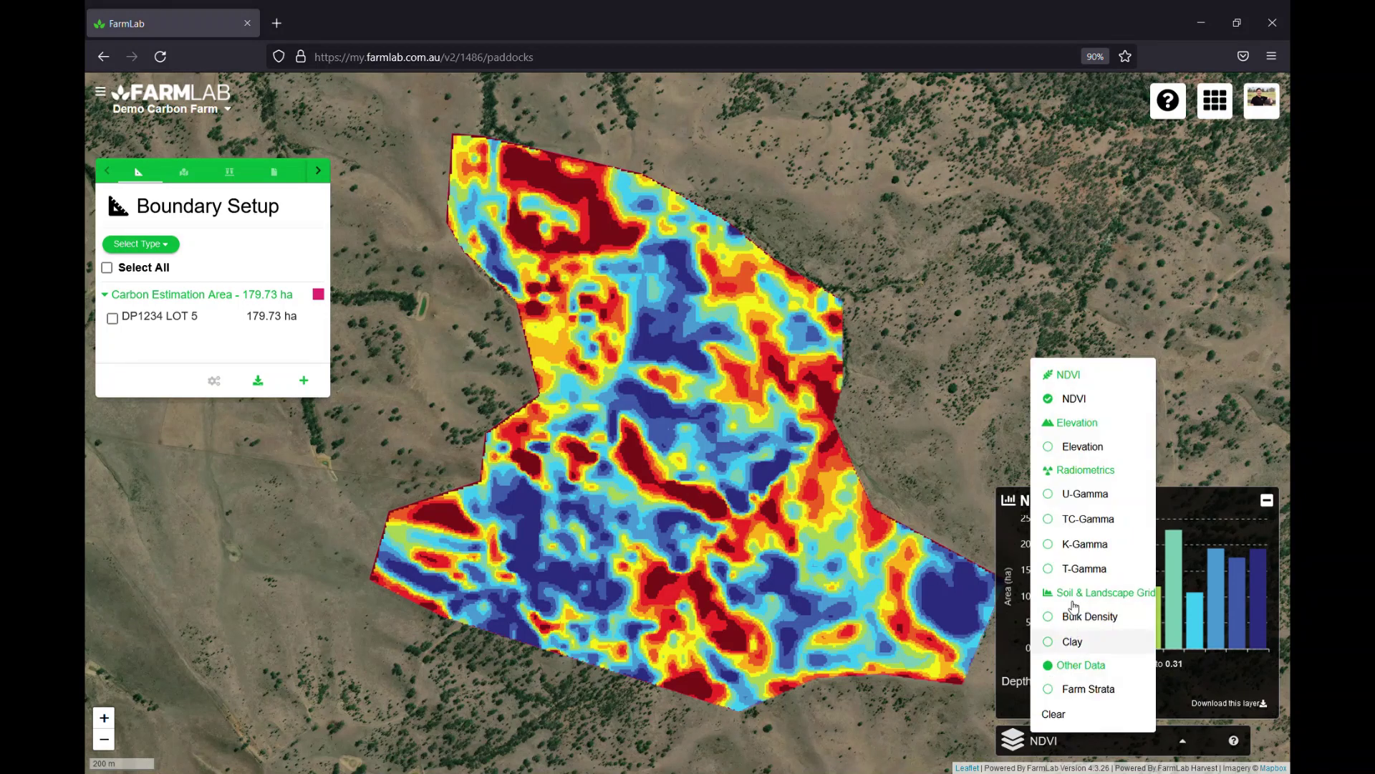
left_click(1067, 456)
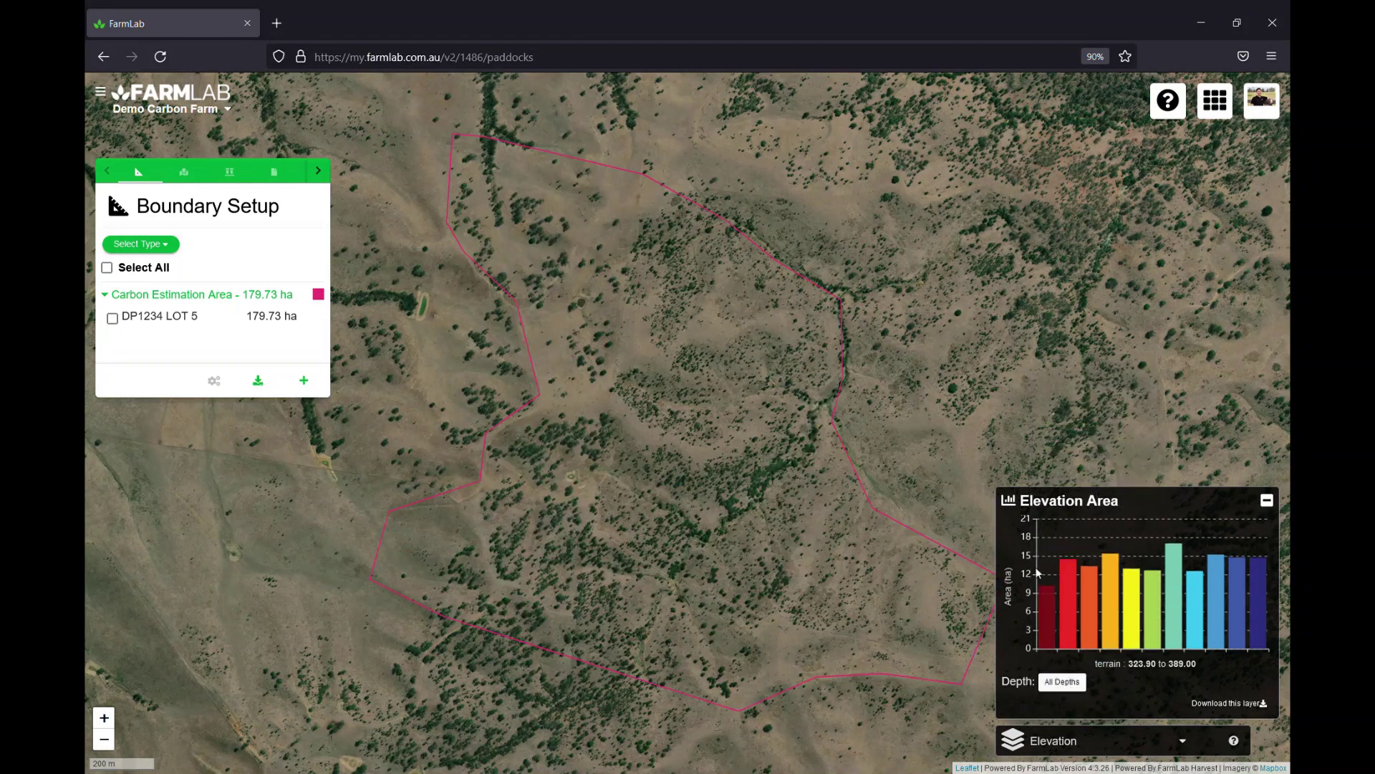
left_click(1052, 745)
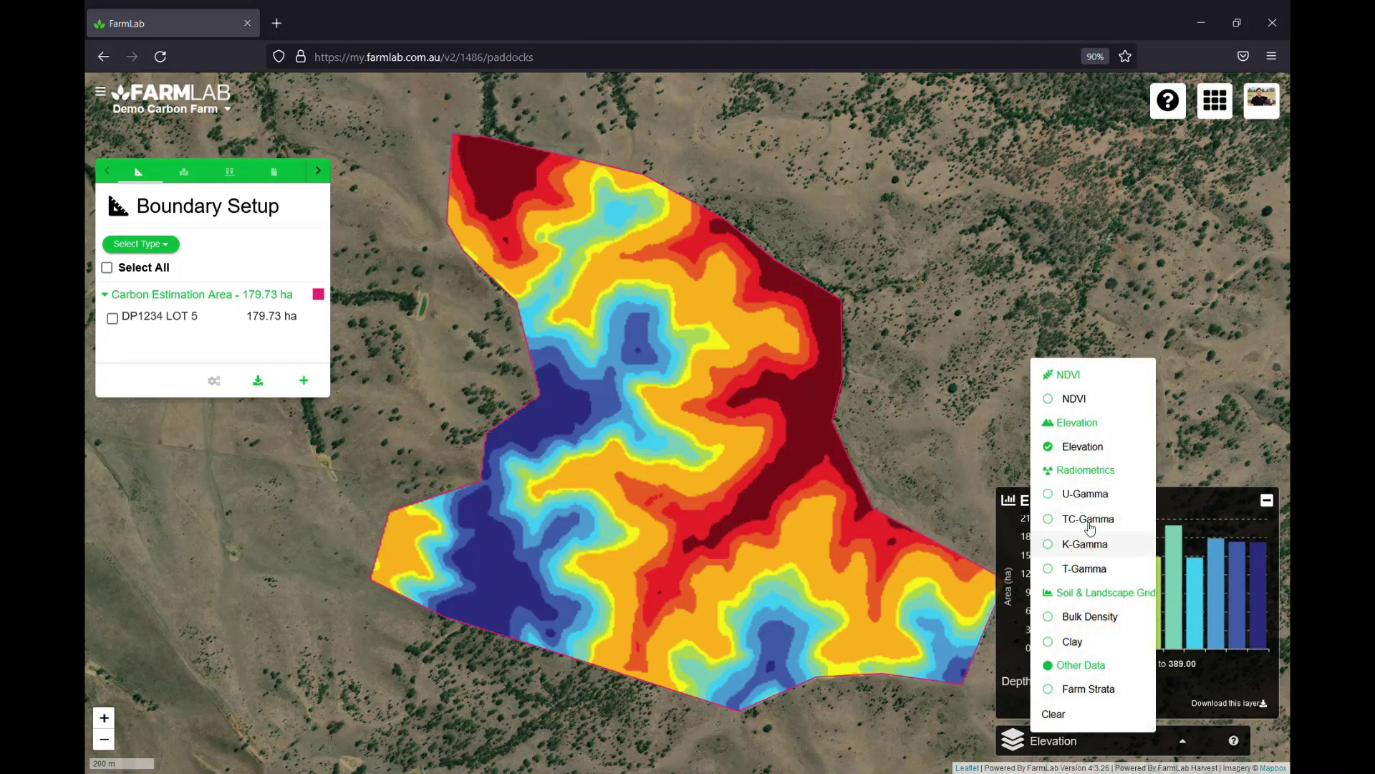
left_click(1078, 546)
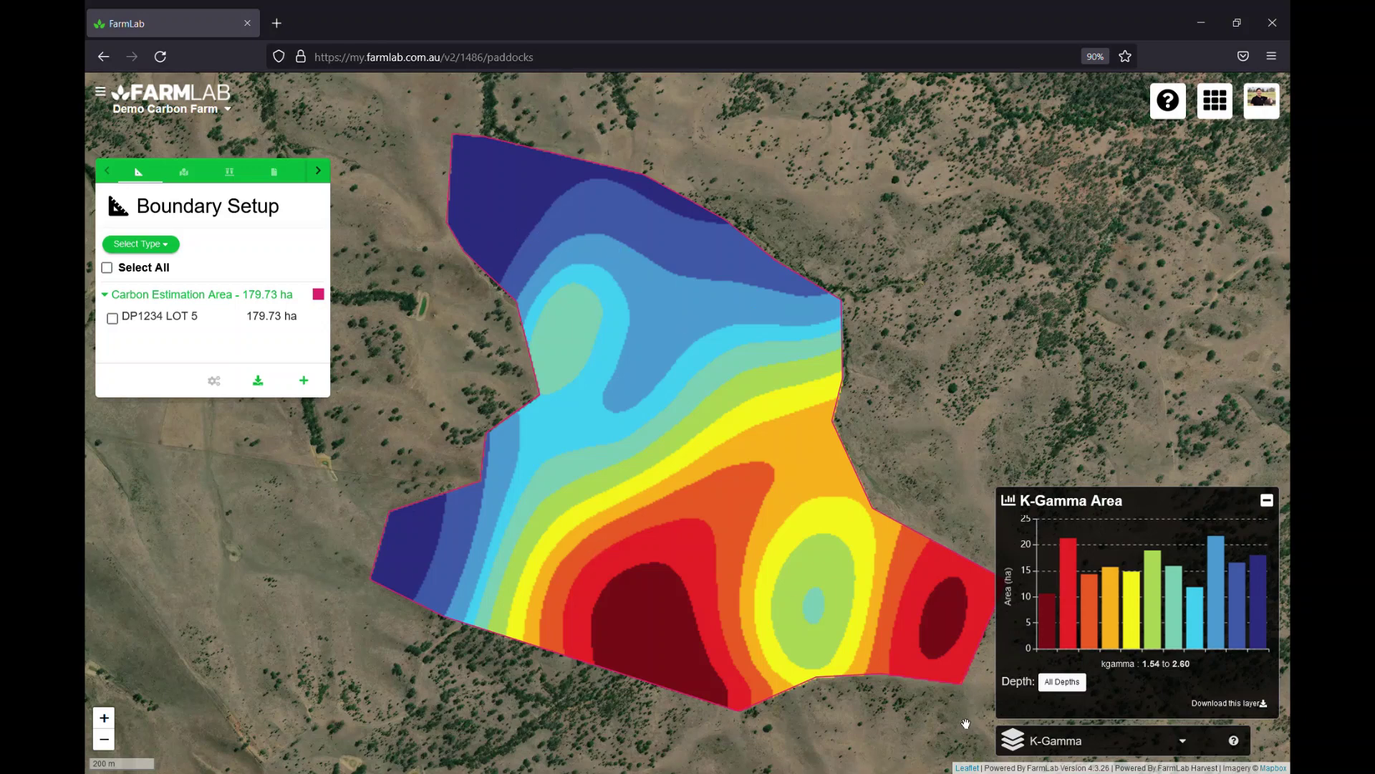
left_click(1071, 743)
Step: Set up a kmeans stratification of DP1234 LOT 5 with 3 strata and return to the boundary list without starting it
left_click(112, 318)
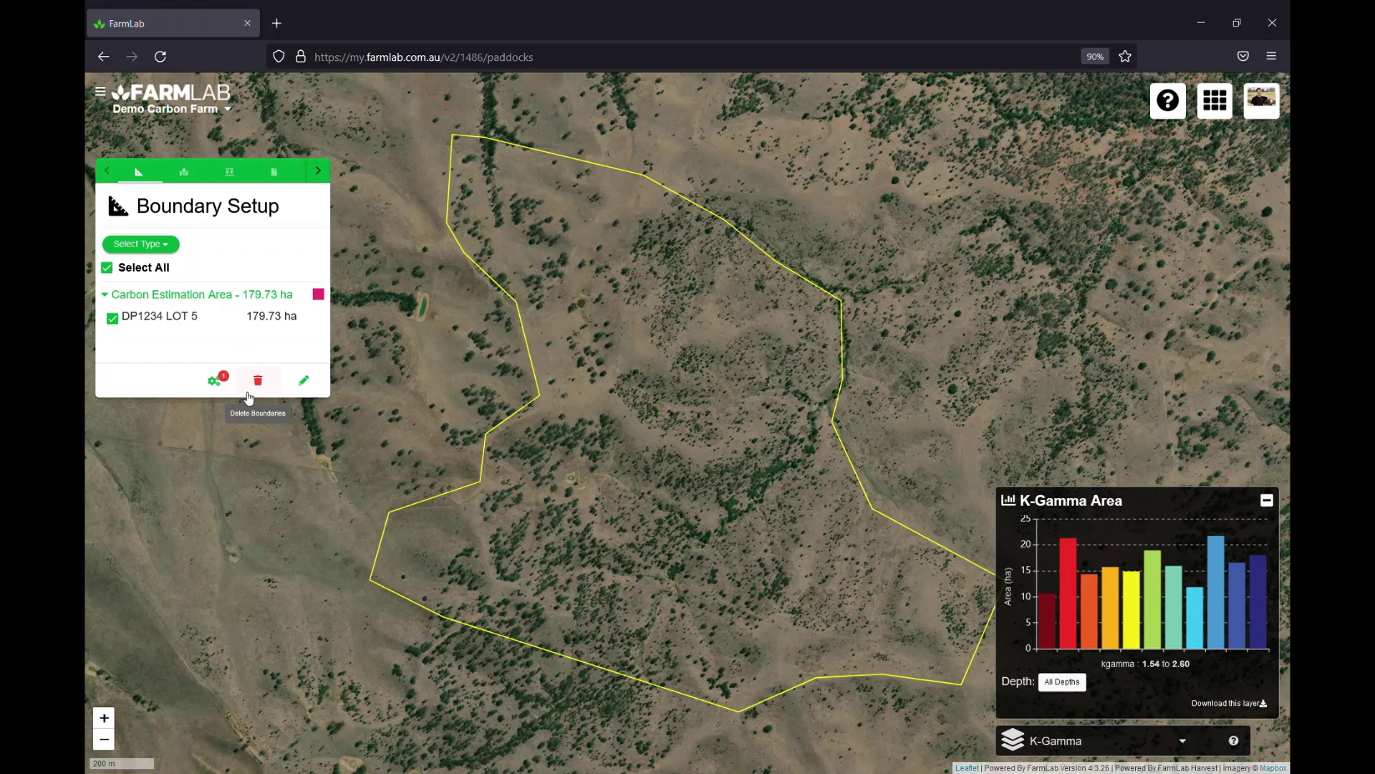
left_click(214, 381)
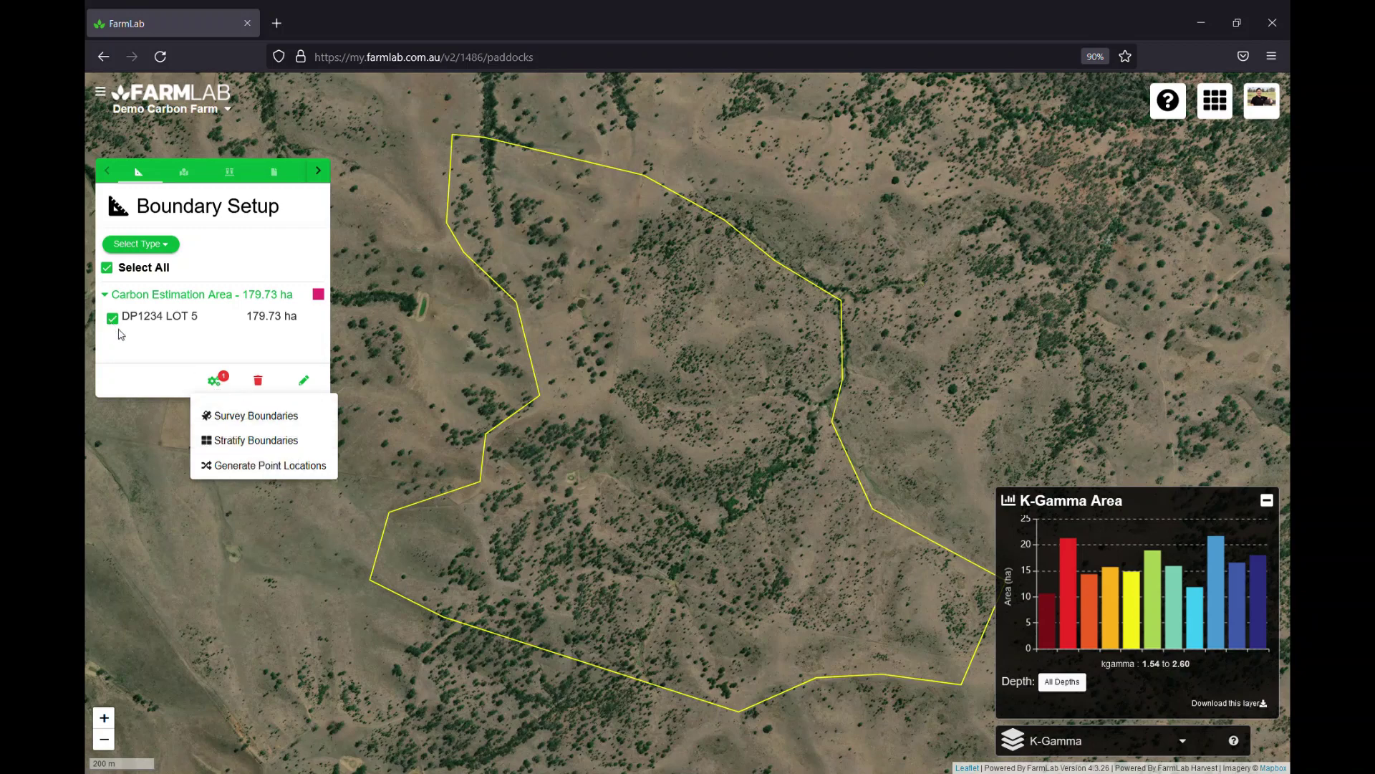
left_click(250, 447)
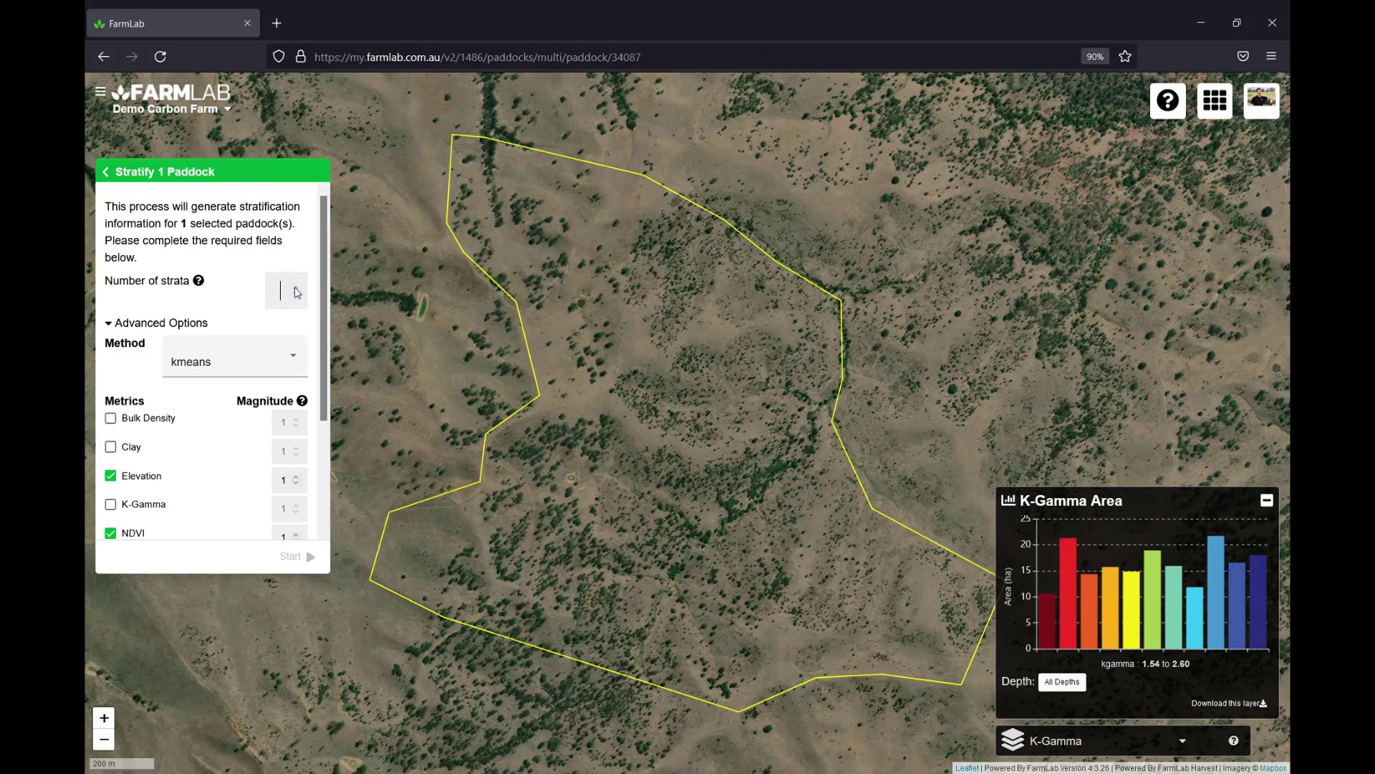
left_click(296, 293)
left_click(293, 291)
left_click(293, 291)
left_click(295, 296)
left_click(295, 296)
scroll(219, 279, "down", 1)
scroll(236, 286, "up", 1)
scroll(190, 301, "down", 1)
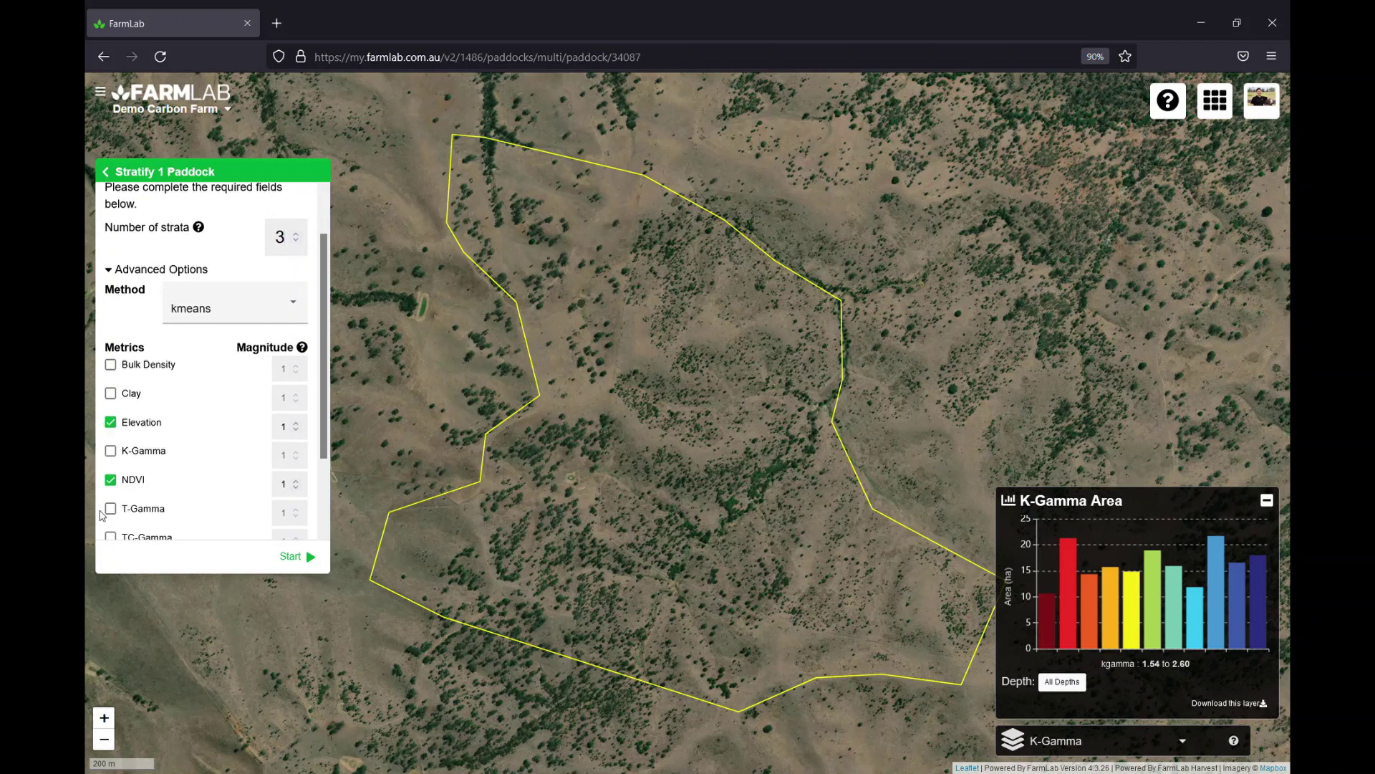
scroll(229, 487, "down", 2)
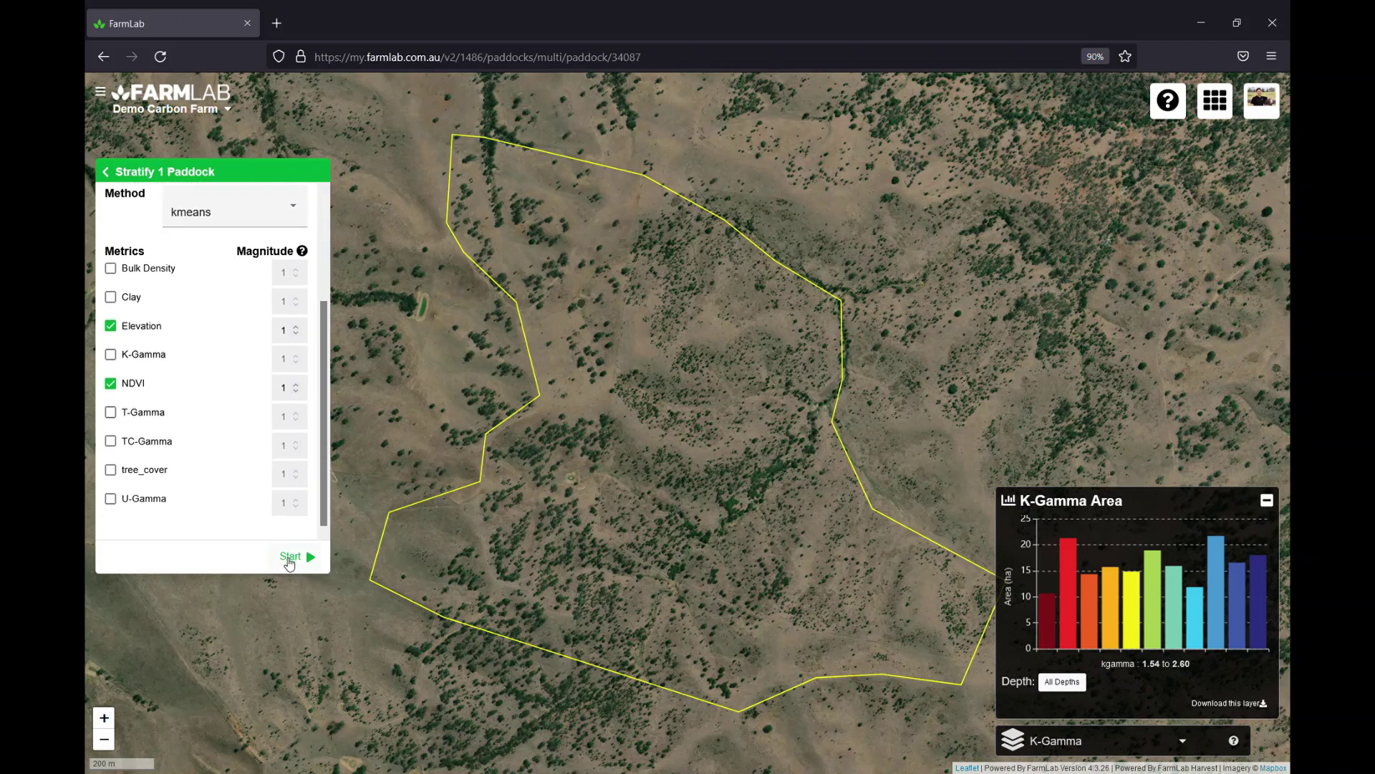
left_click(104, 173)
Step: Replace the K-Gamma layer with Farm Strata and make boundaries from the strata
left_click(1053, 745)
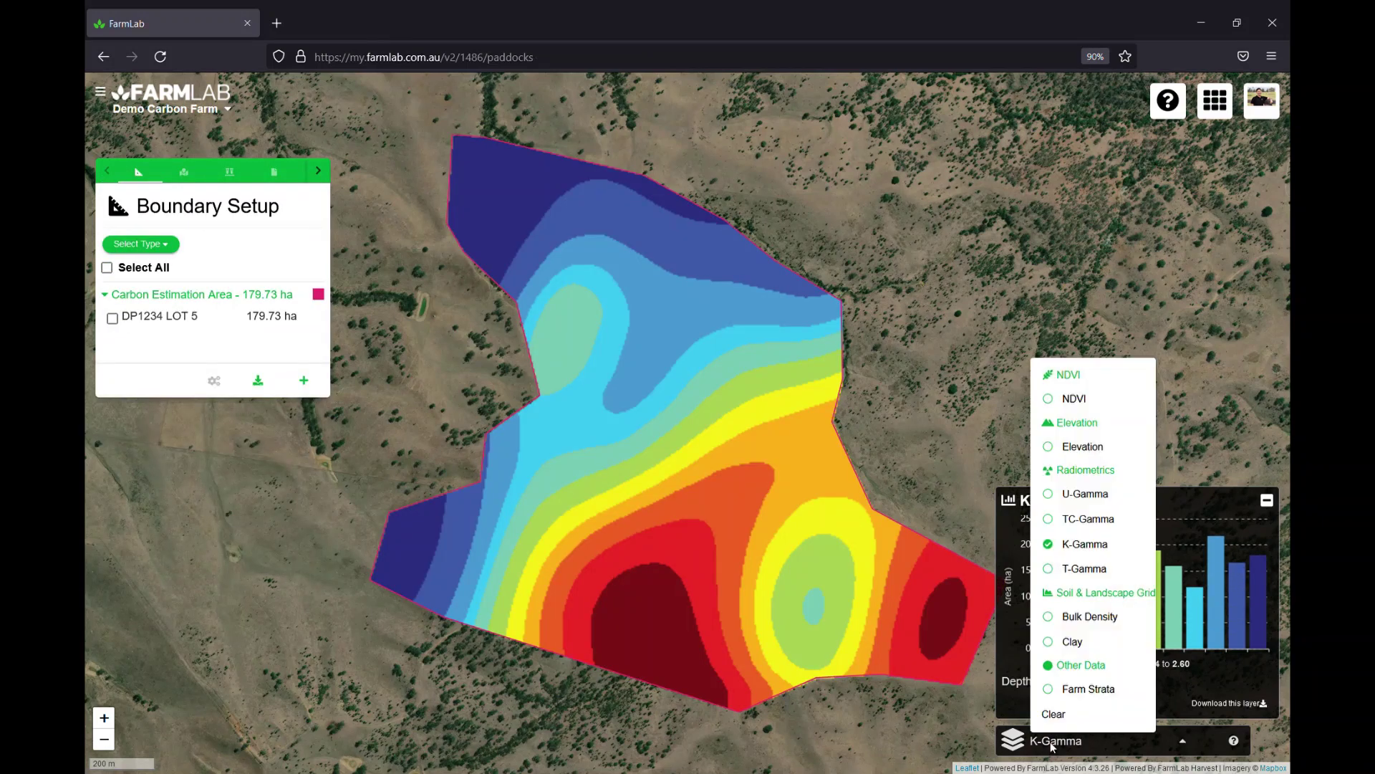
left_click(1059, 715)
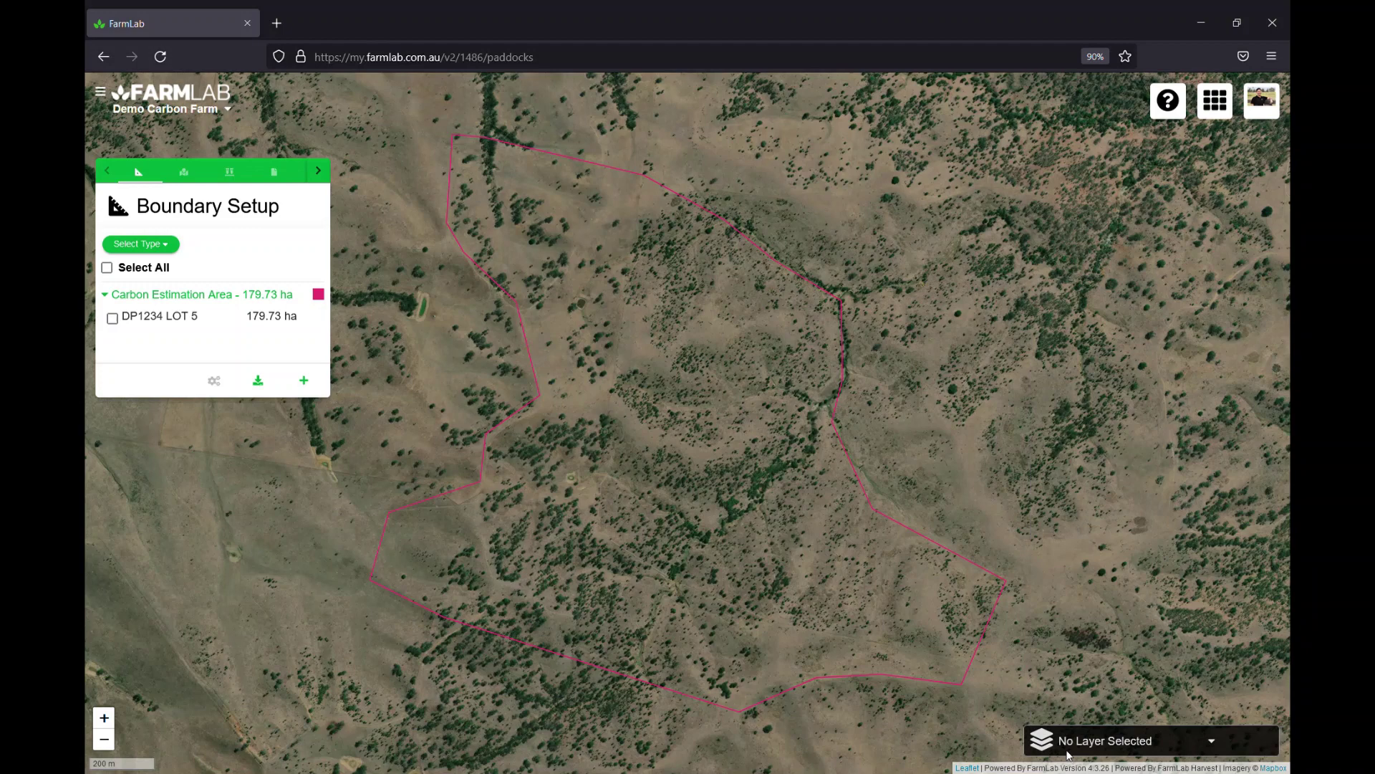
left_click(1117, 741)
left_click(1106, 689)
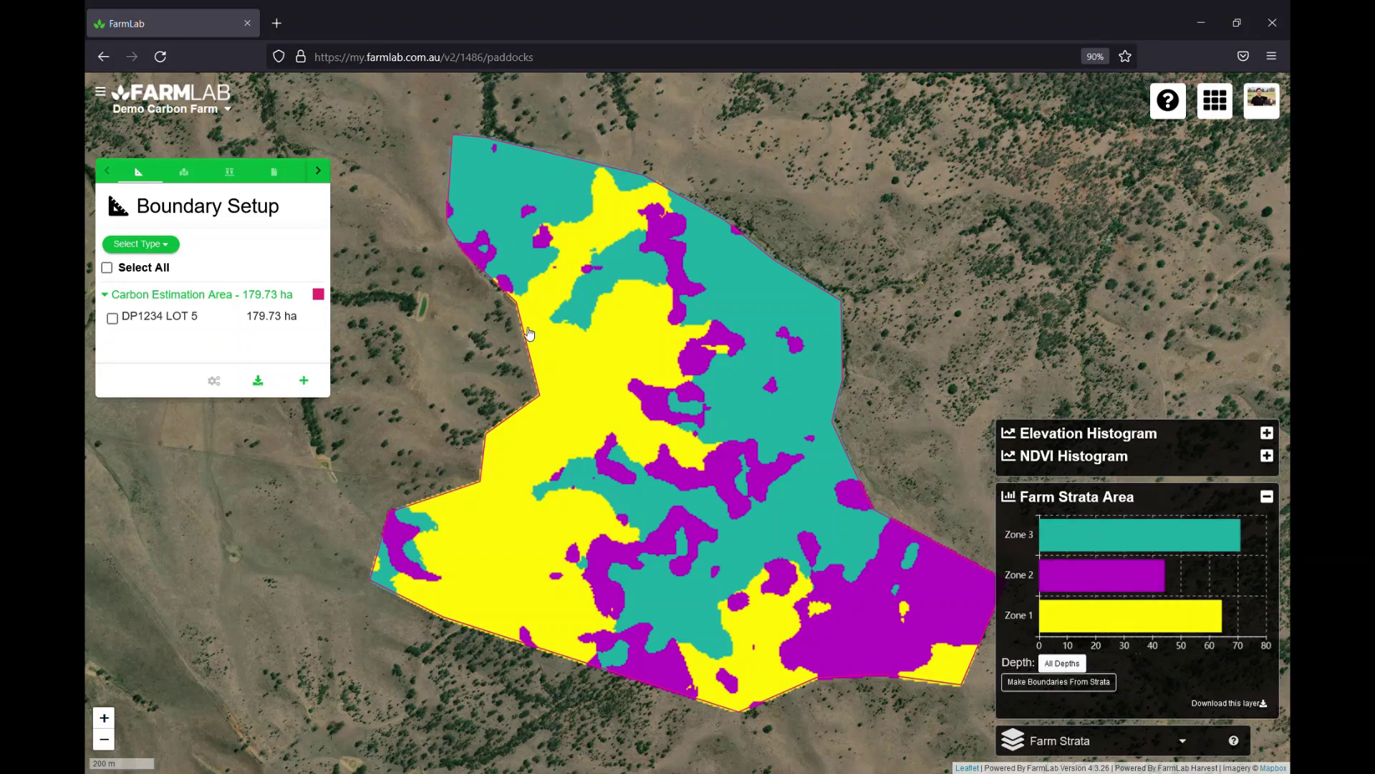
left_click(1020, 684)
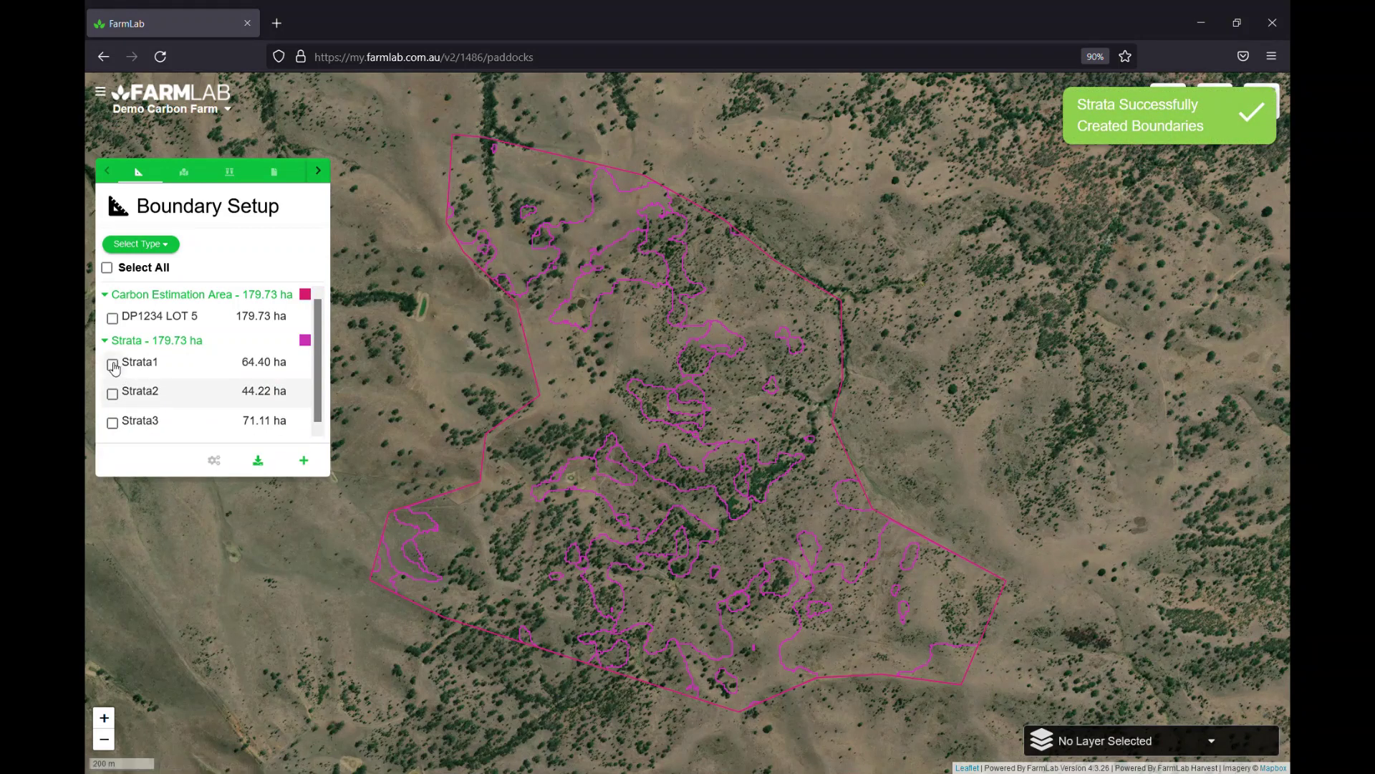
Step: Set up point generation for Strata1, Strata2 and Strata3 with 3 points and 2 reserved points for each boundary, using seed 12345
left_click(111, 364)
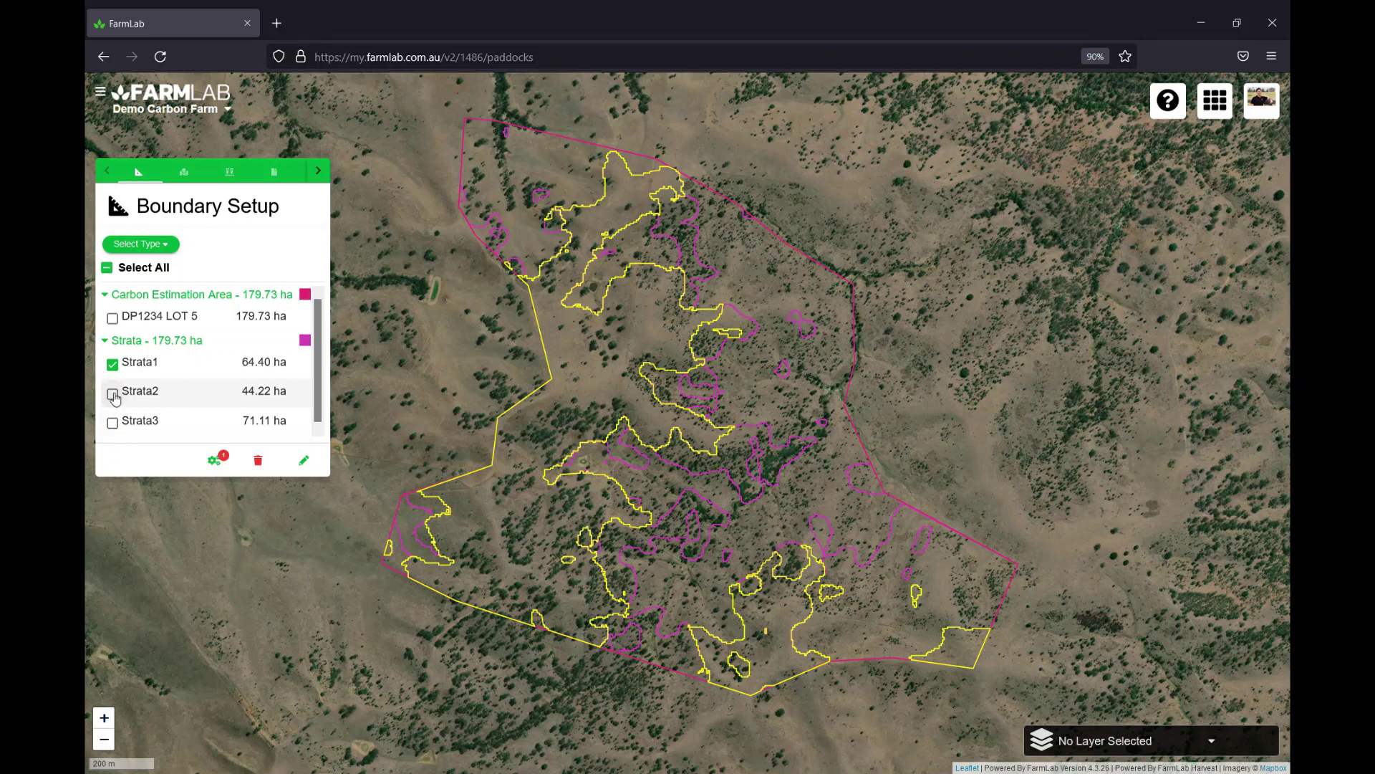
left_click(113, 393)
left_click(113, 423)
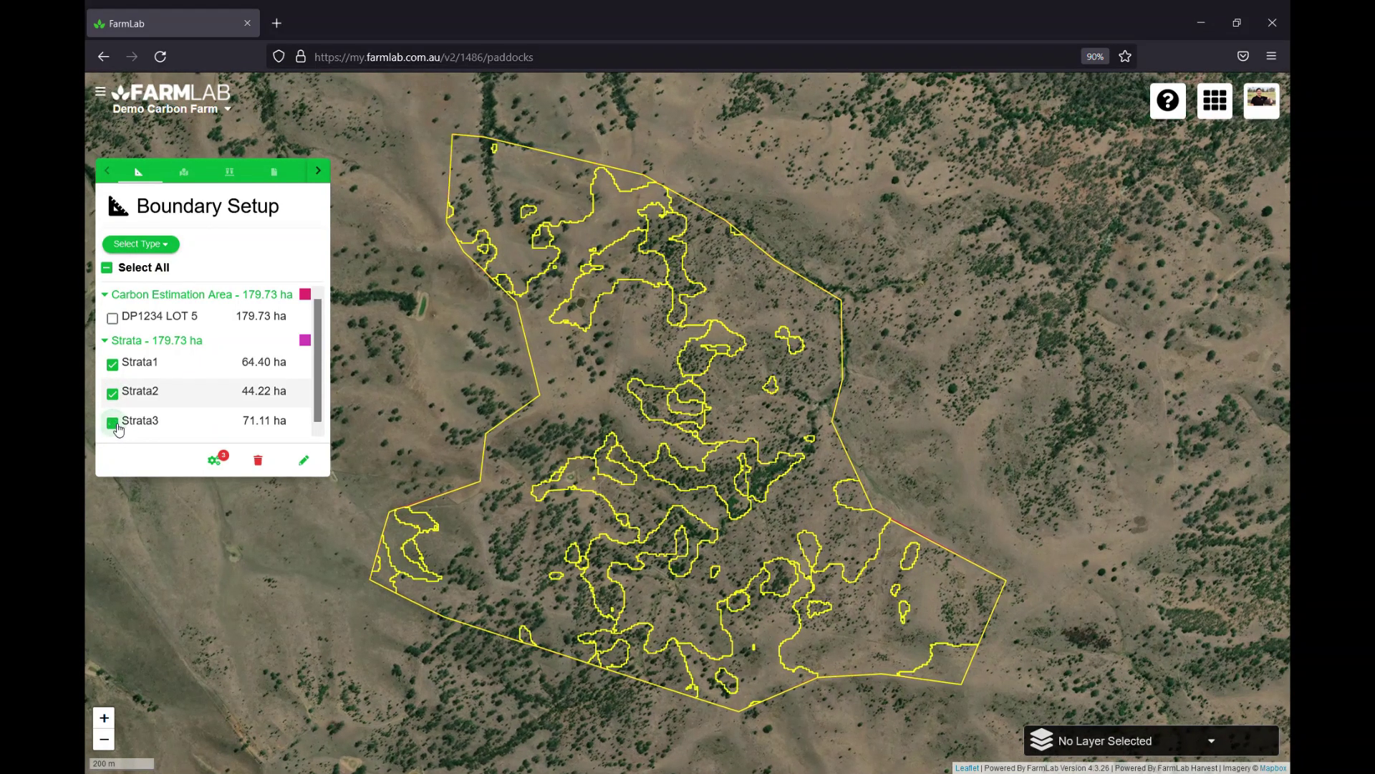
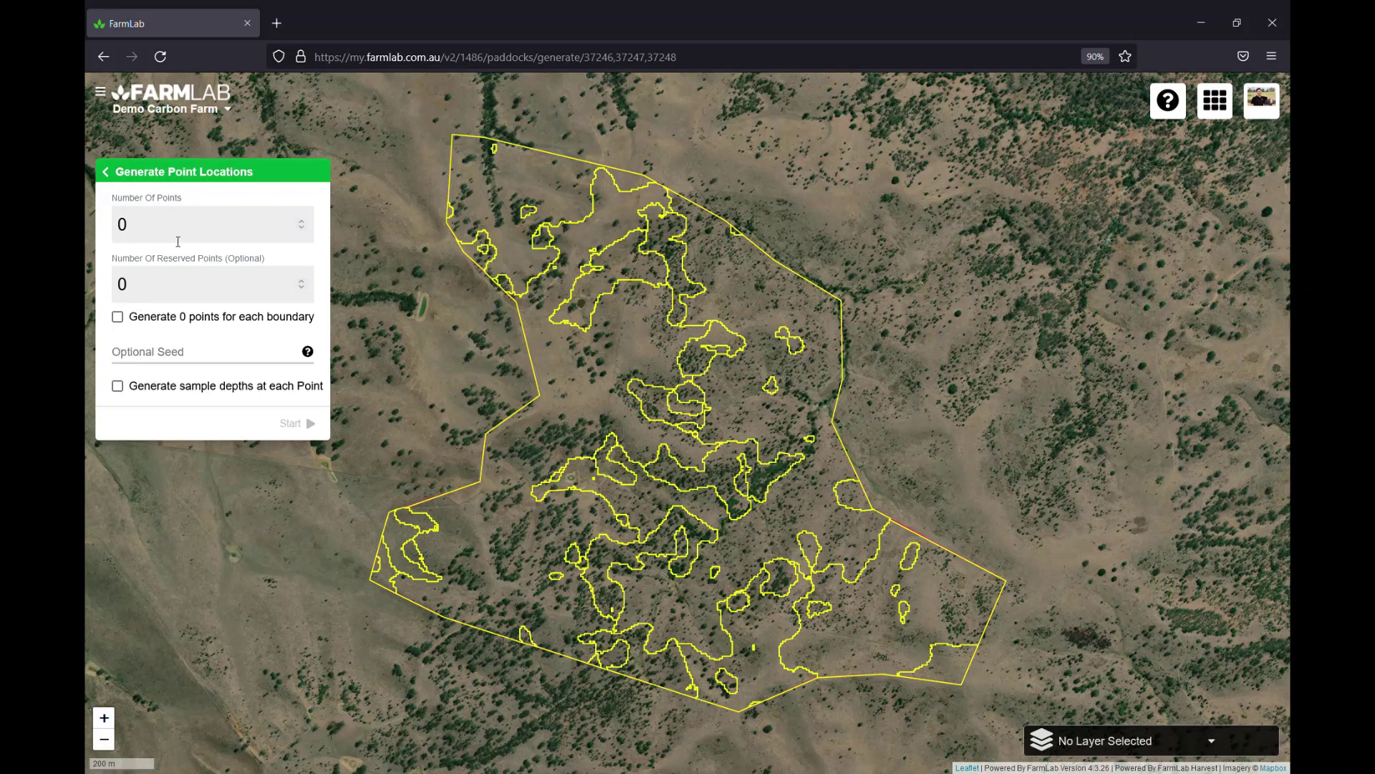
left_click(180, 240)
key("ctrl+a")
type("3")
key("Tab")
type("2")
left_click(122, 323)
left_click(195, 351)
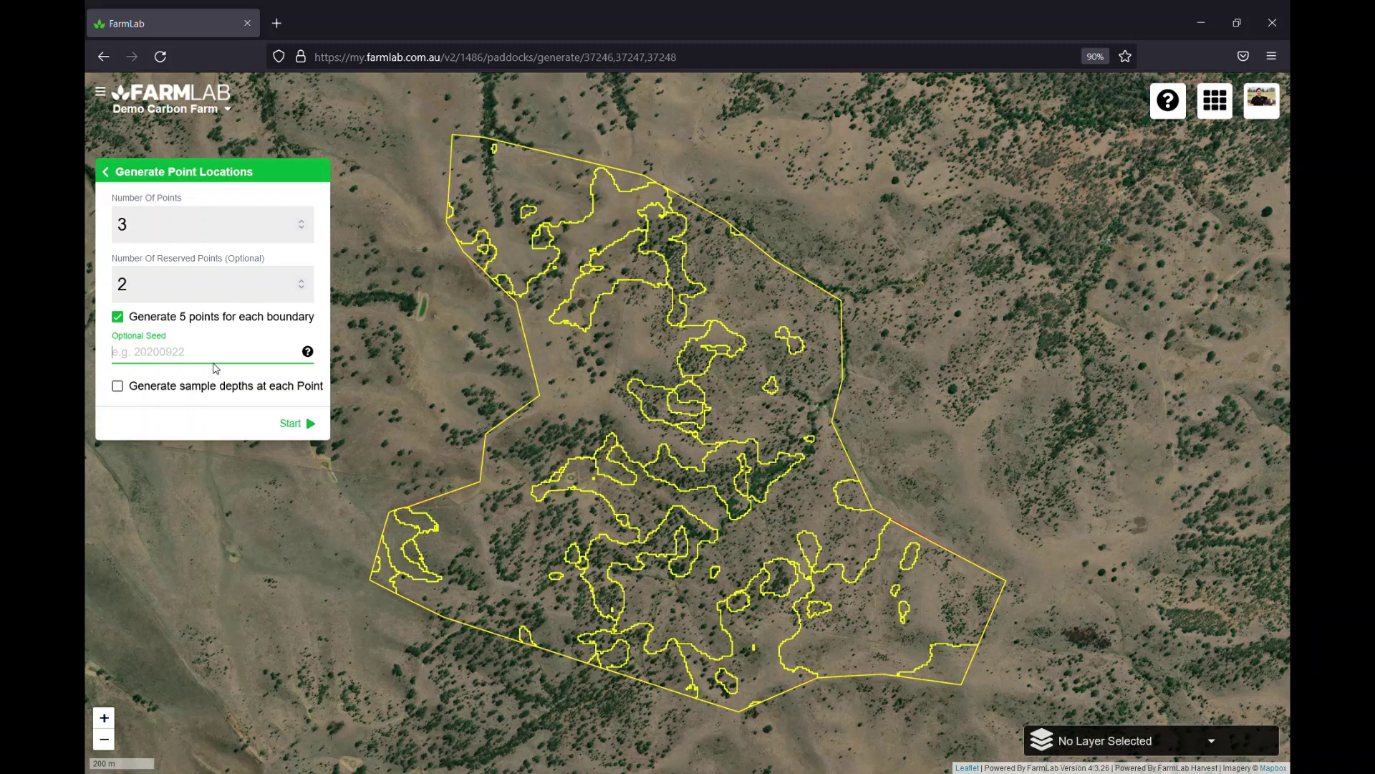
type("12345")
Step: Enable sample depths at each point and save a depth of 0 to 30 cm
left_click(117, 386)
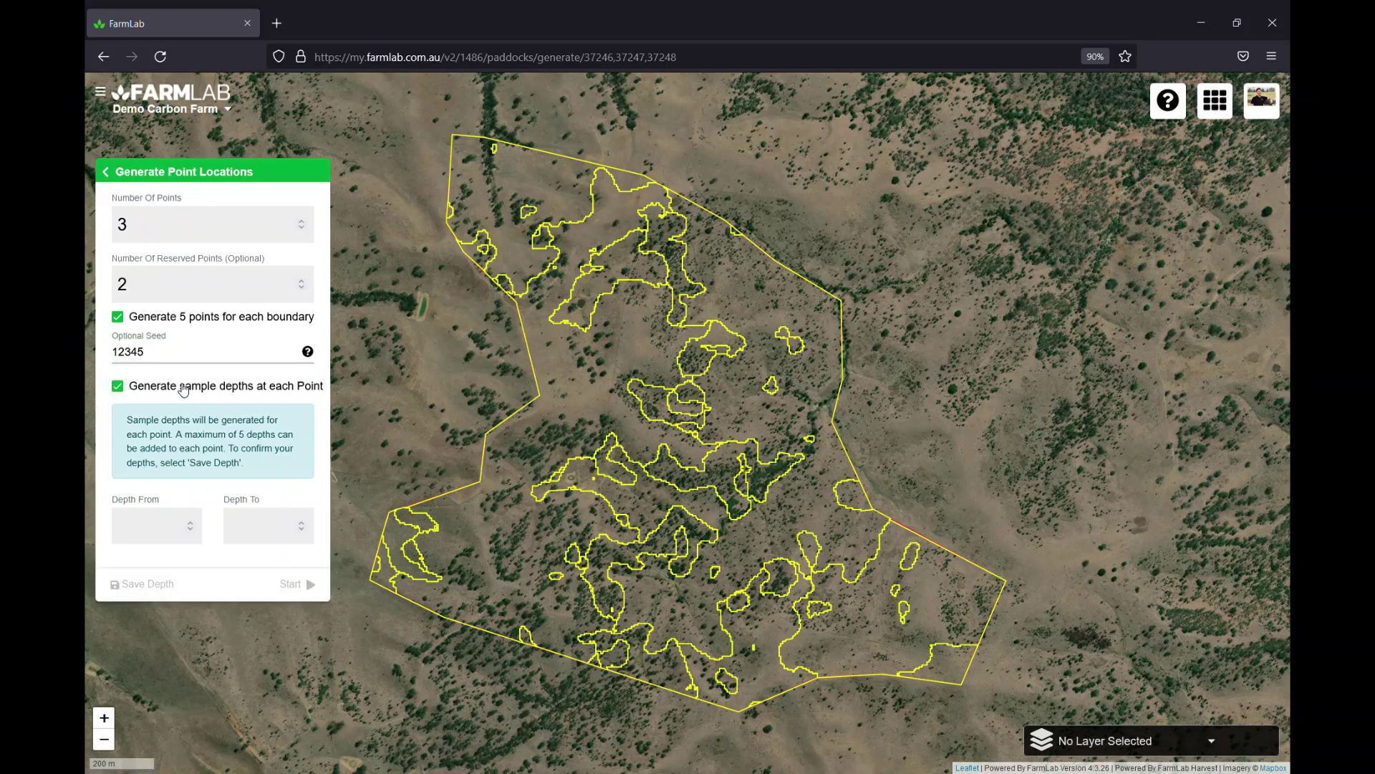
left_click(122, 522)
type("0")
key("Tab")
type("30")
left_click(133, 587)
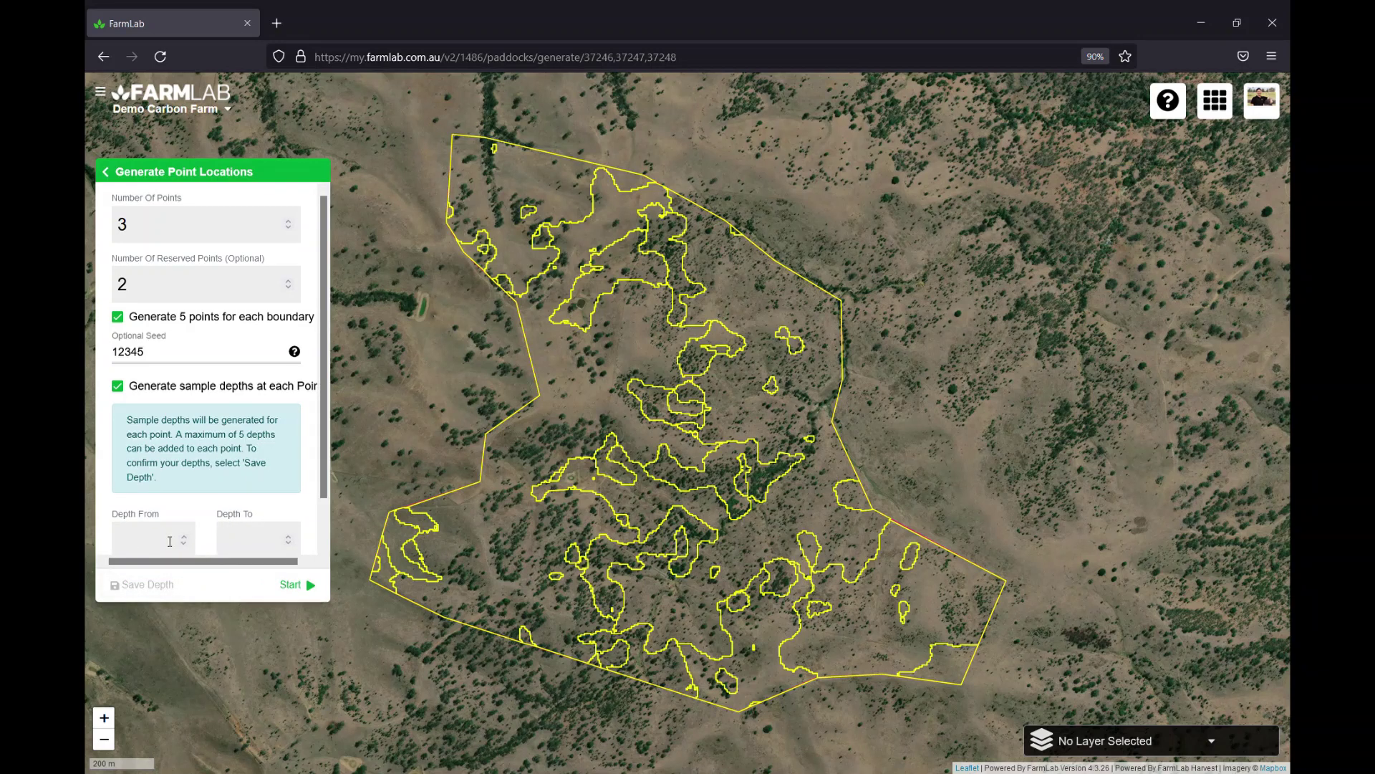
Step: Save a second sample depth of 0 to 100 cm and delete it again
left_click(142, 490)
type("0")
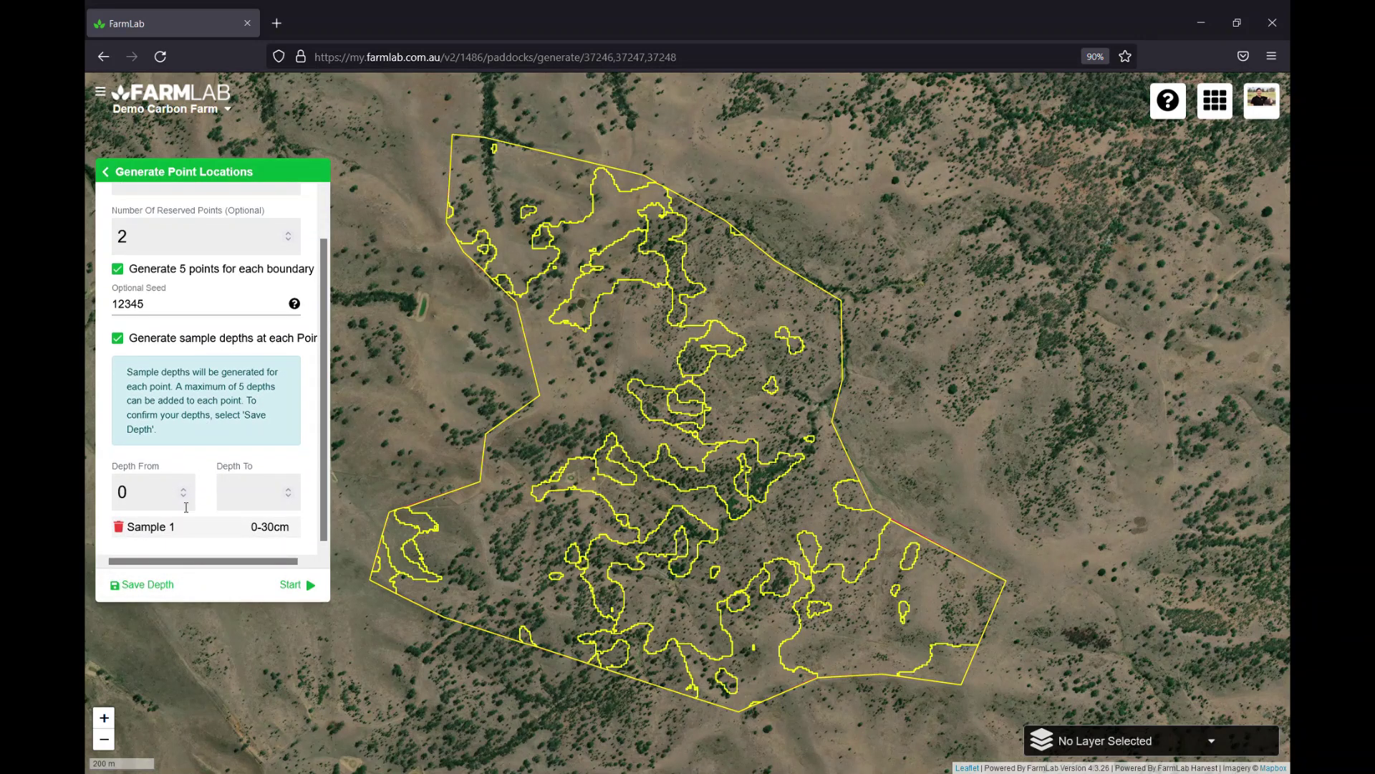
key("Tab")
type("100")
left_click(142, 595)
scroll(265, 465, "down", 1)
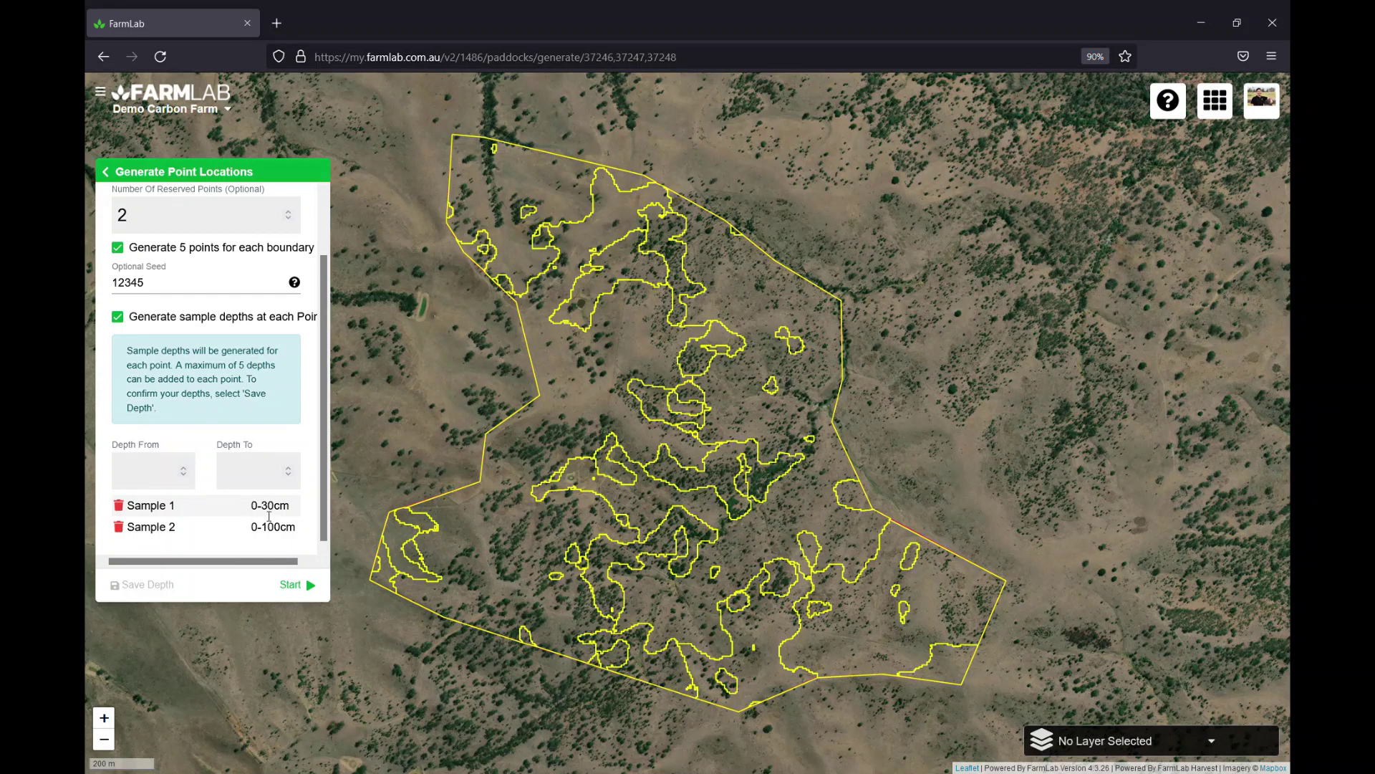
left_click(118, 526)
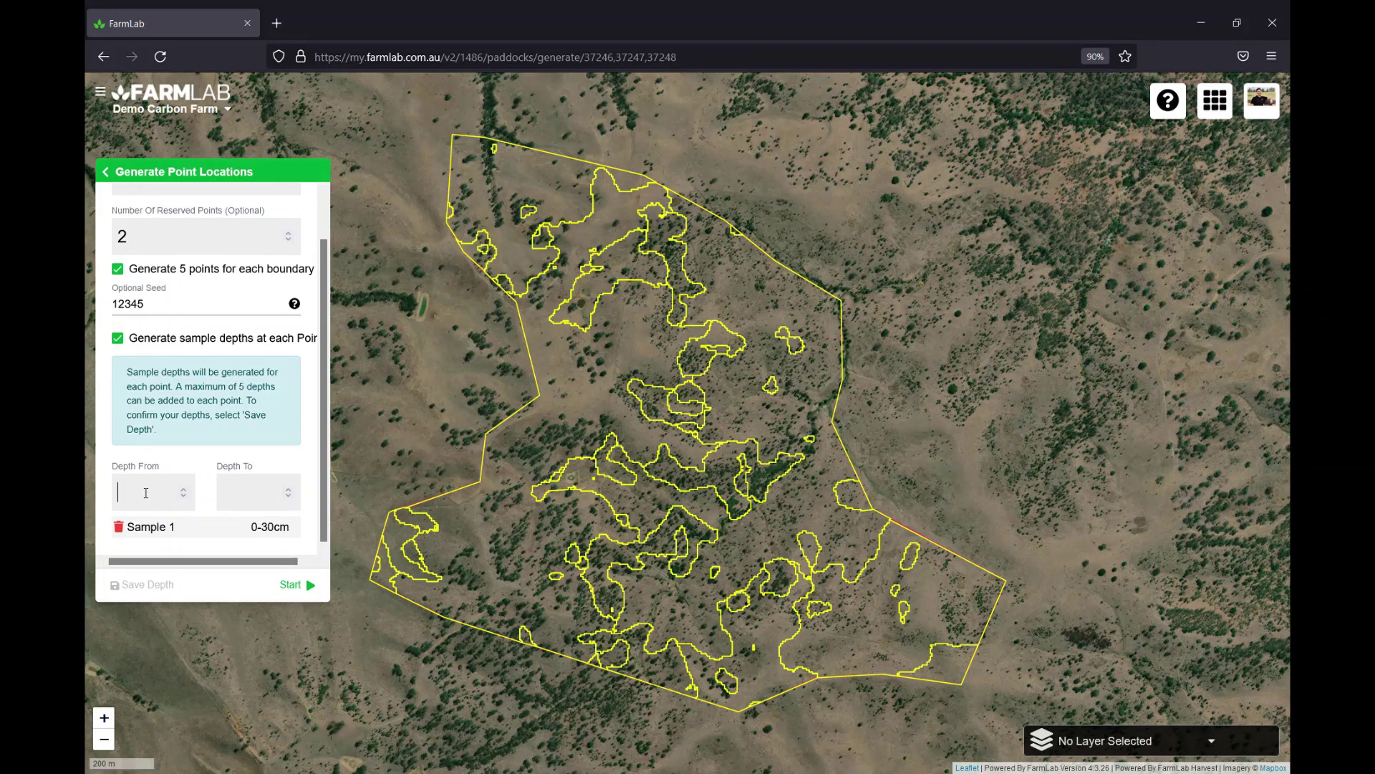
Step: Save a second sample depth of 30 to 100 cm and start generating the point locations
type("30")
key("Tab")
type("100")
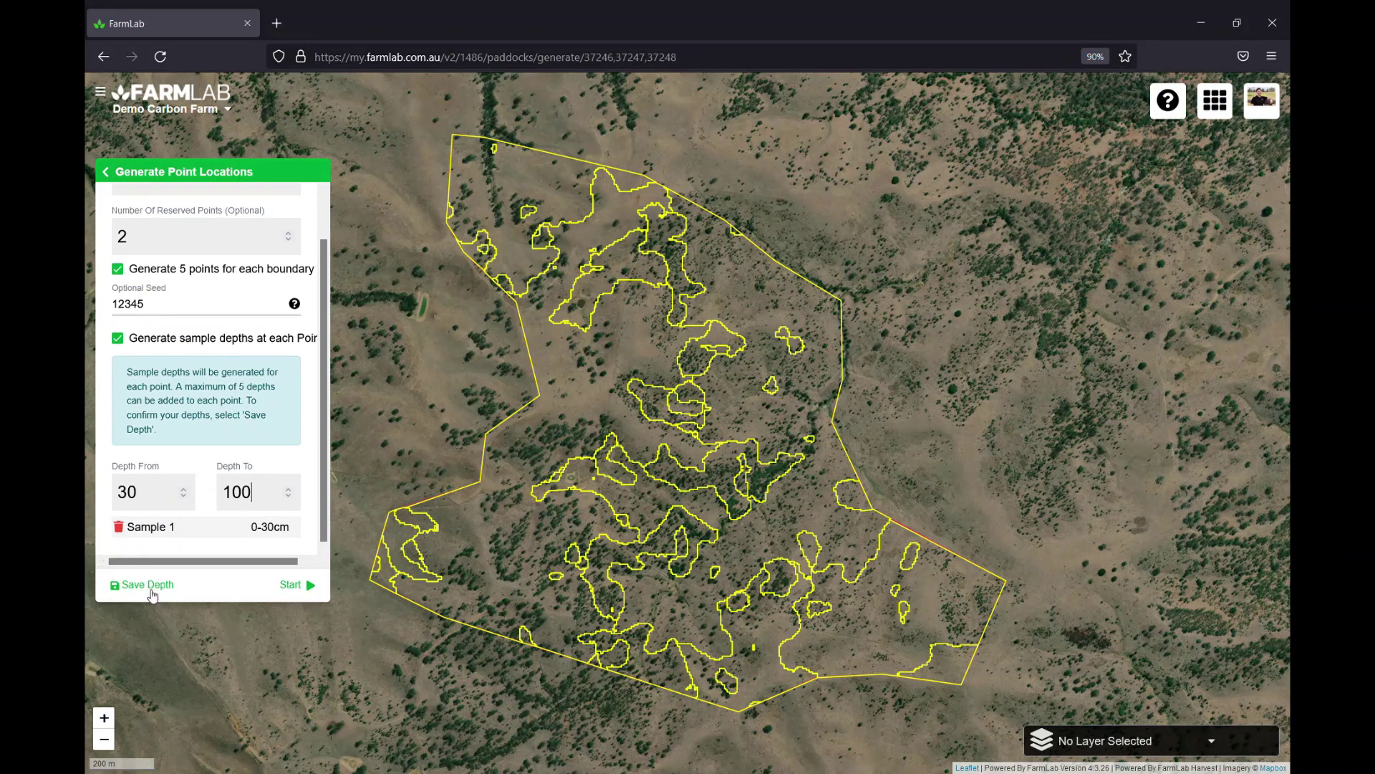
left_click(151, 586)
left_click(292, 585)
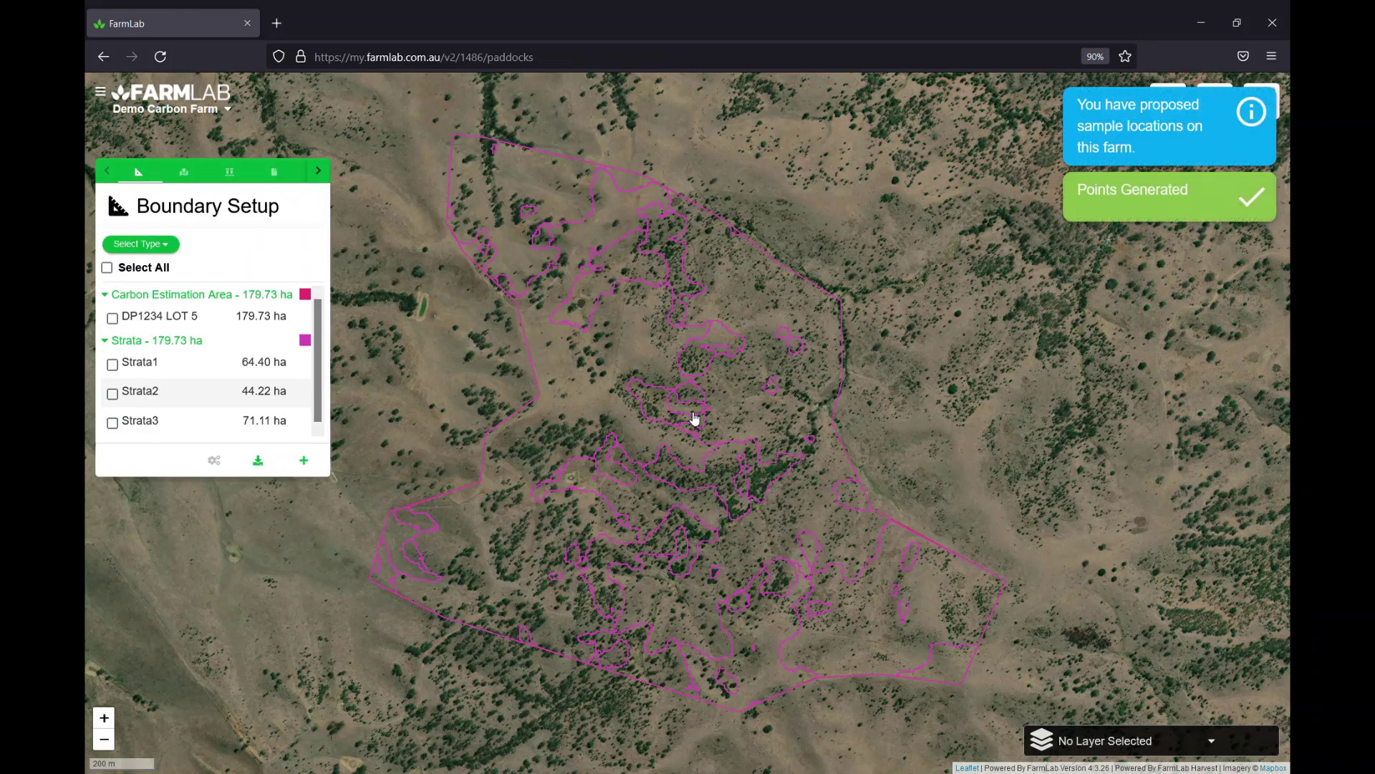
Step: Check the collection samples by status, filtering for Planned (With Depths) and for Proposed
left_click(183, 174)
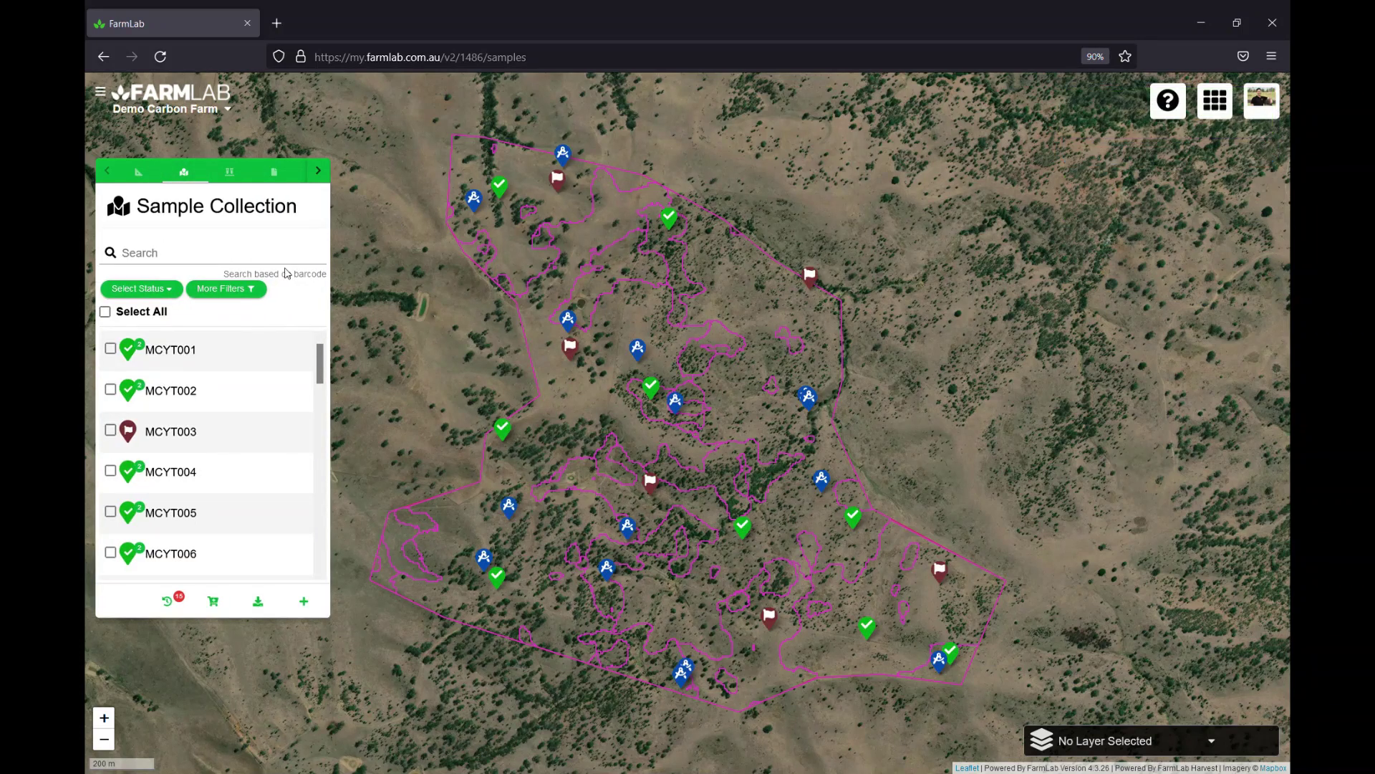
left_click(148, 287)
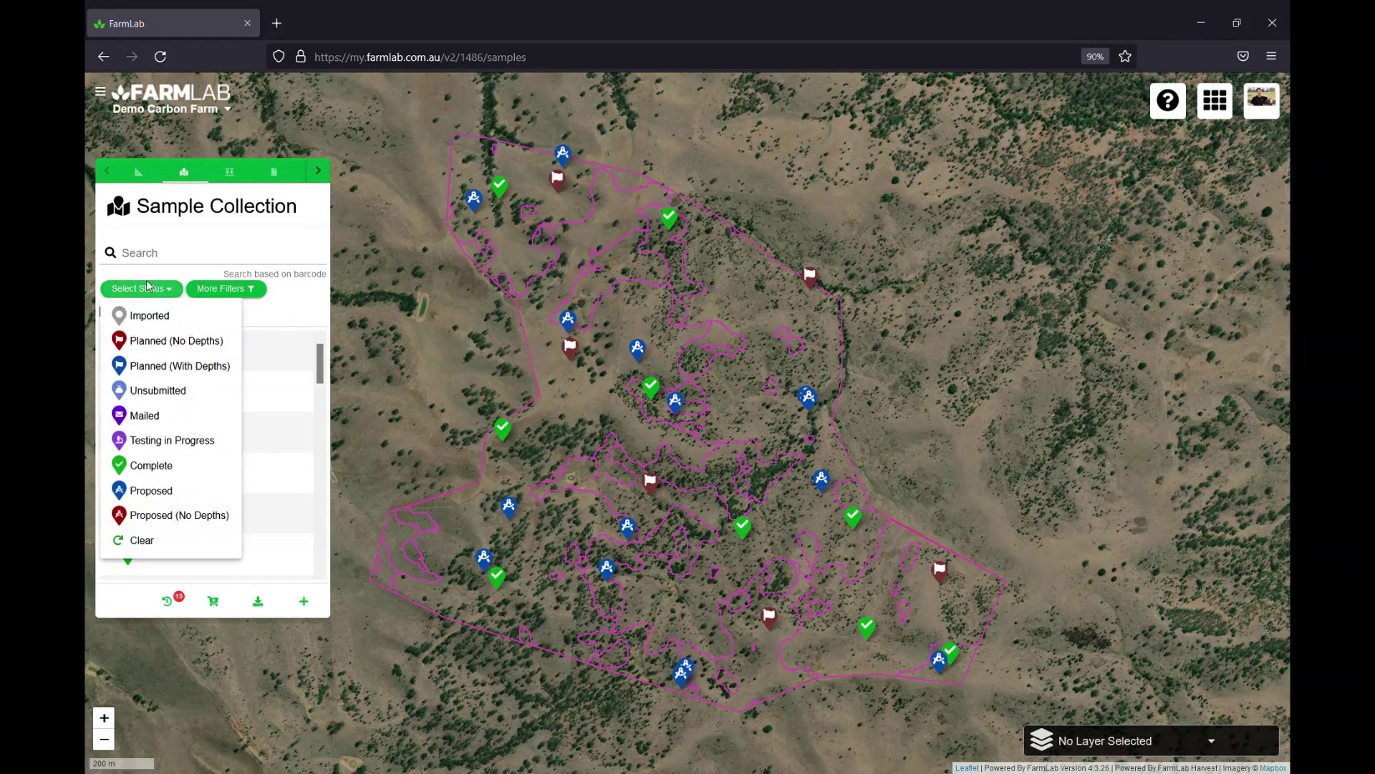
left_click(162, 366)
left_click(162, 288)
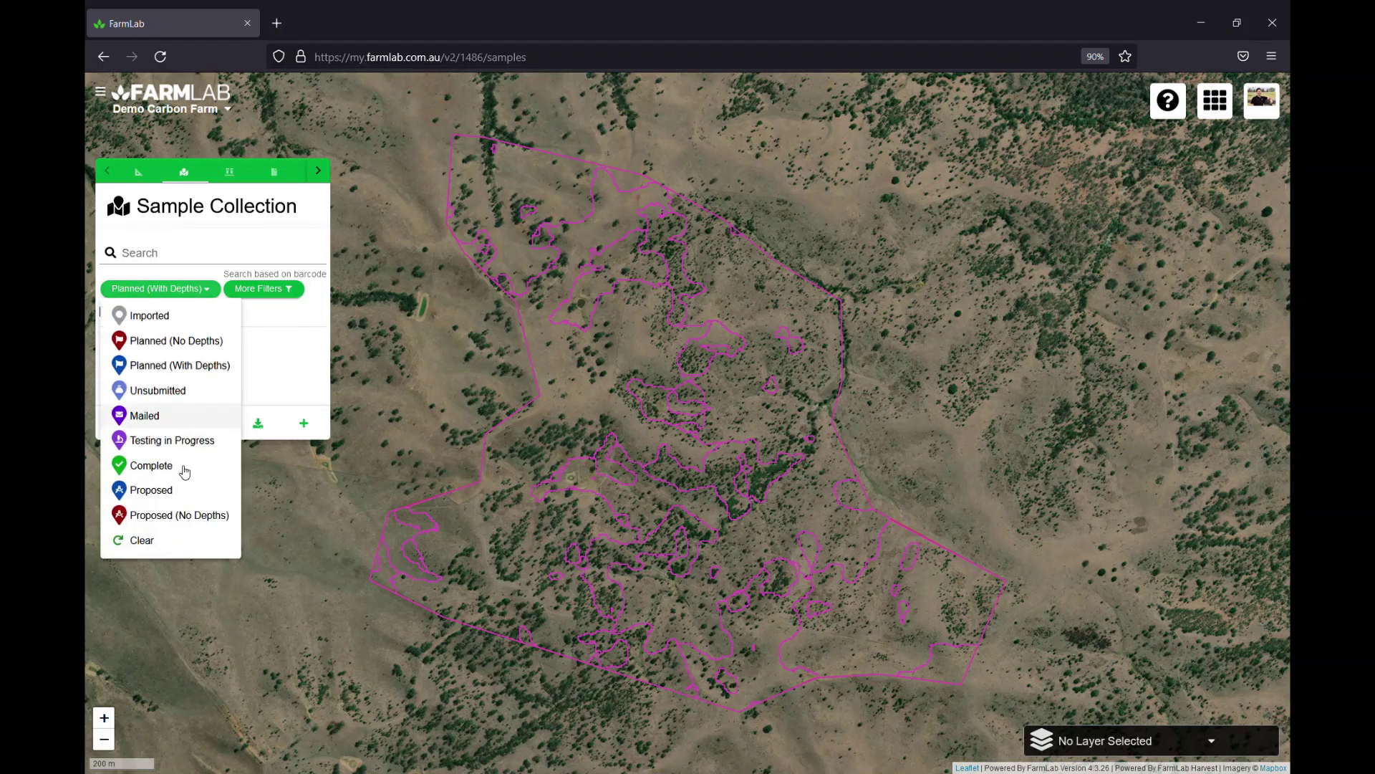
left_click(174, 496)
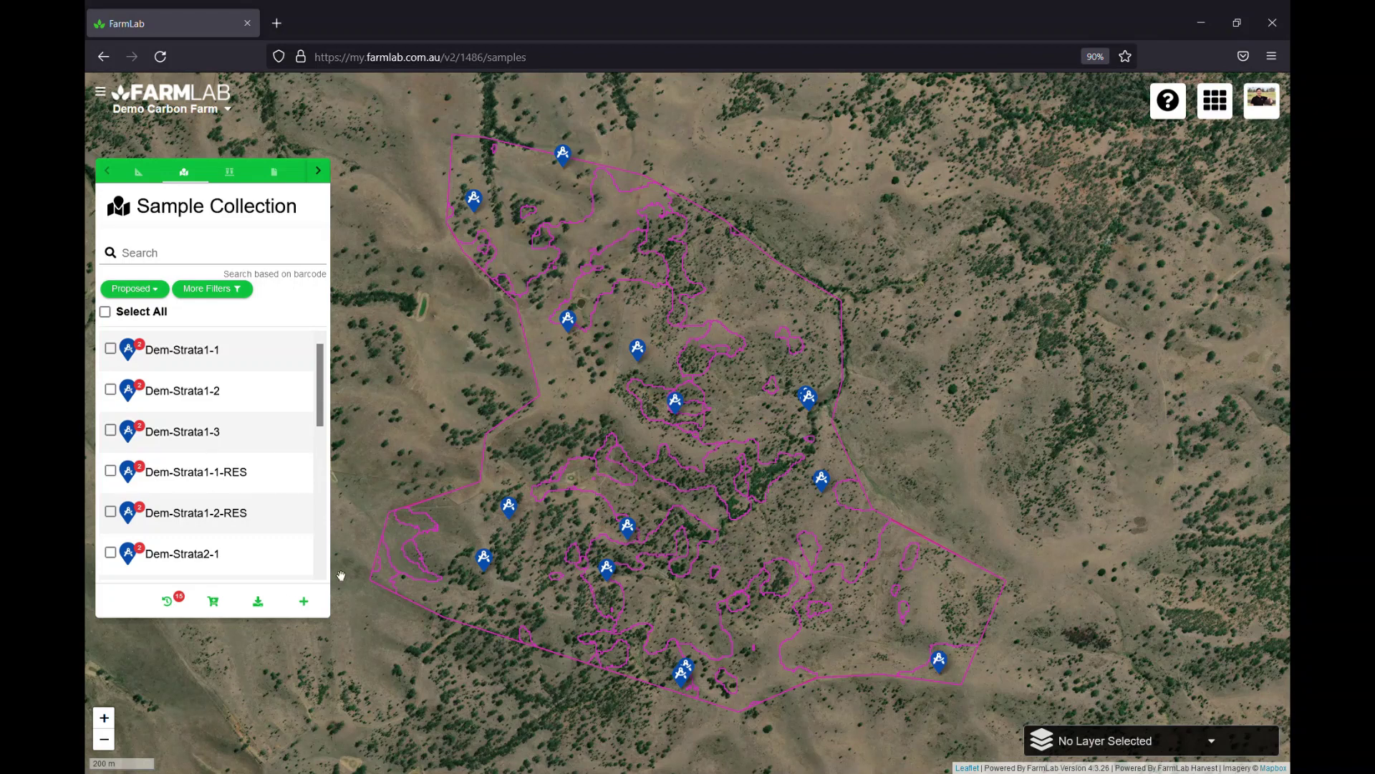
Step: Reject the proposed point locations and save the response
left_click(172, 603)
left_click(534, 430)
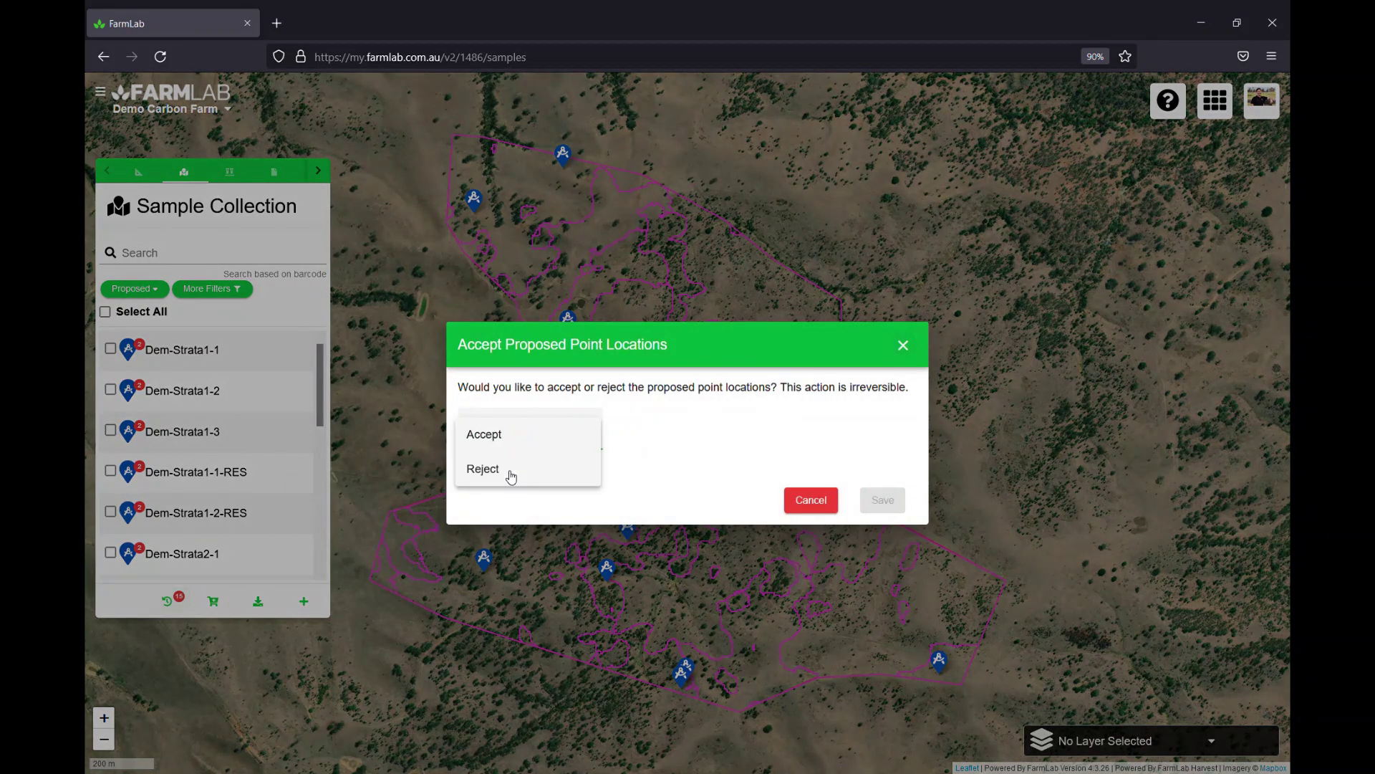
left_click(496, 477)
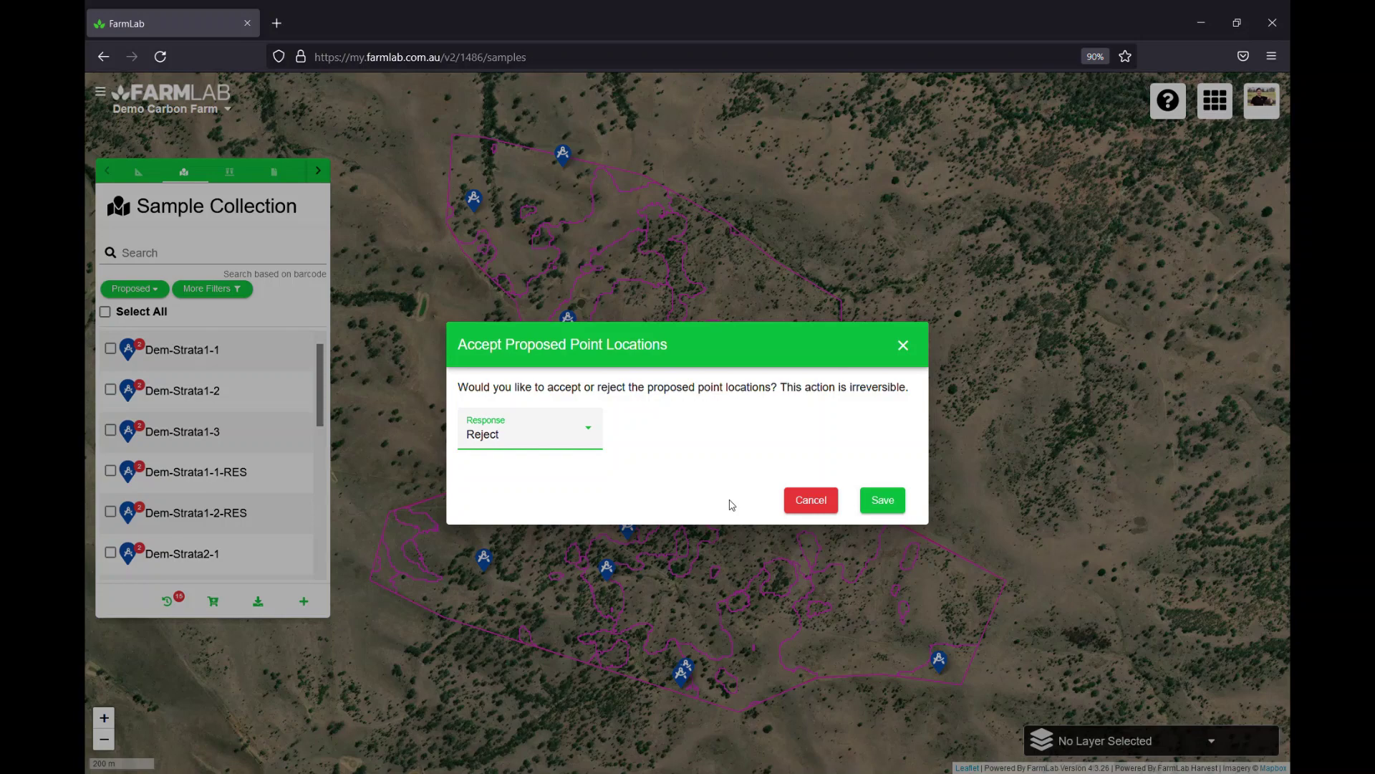
left_click(884, 502)
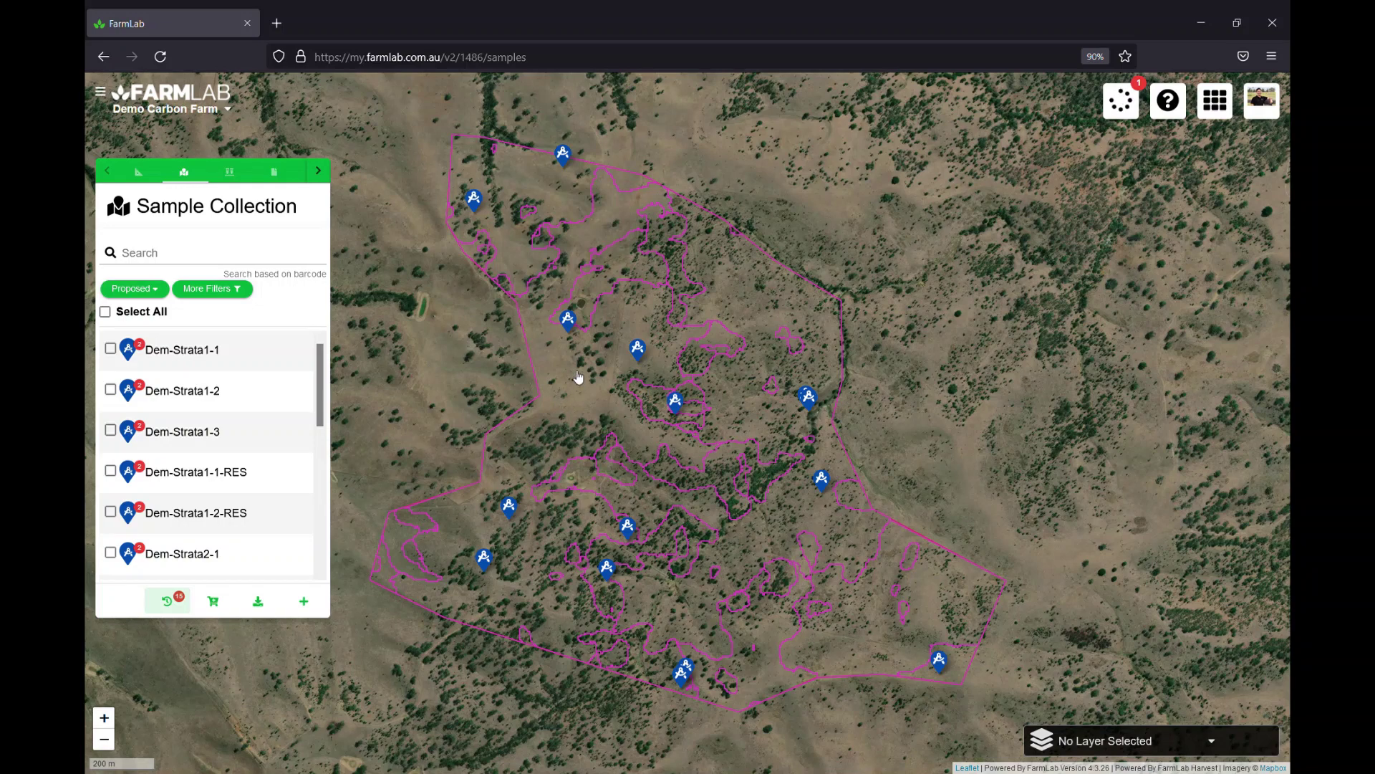
Step: Clear the sample status filter and display the Farm Strata layer on the map
left_click(150, 289)
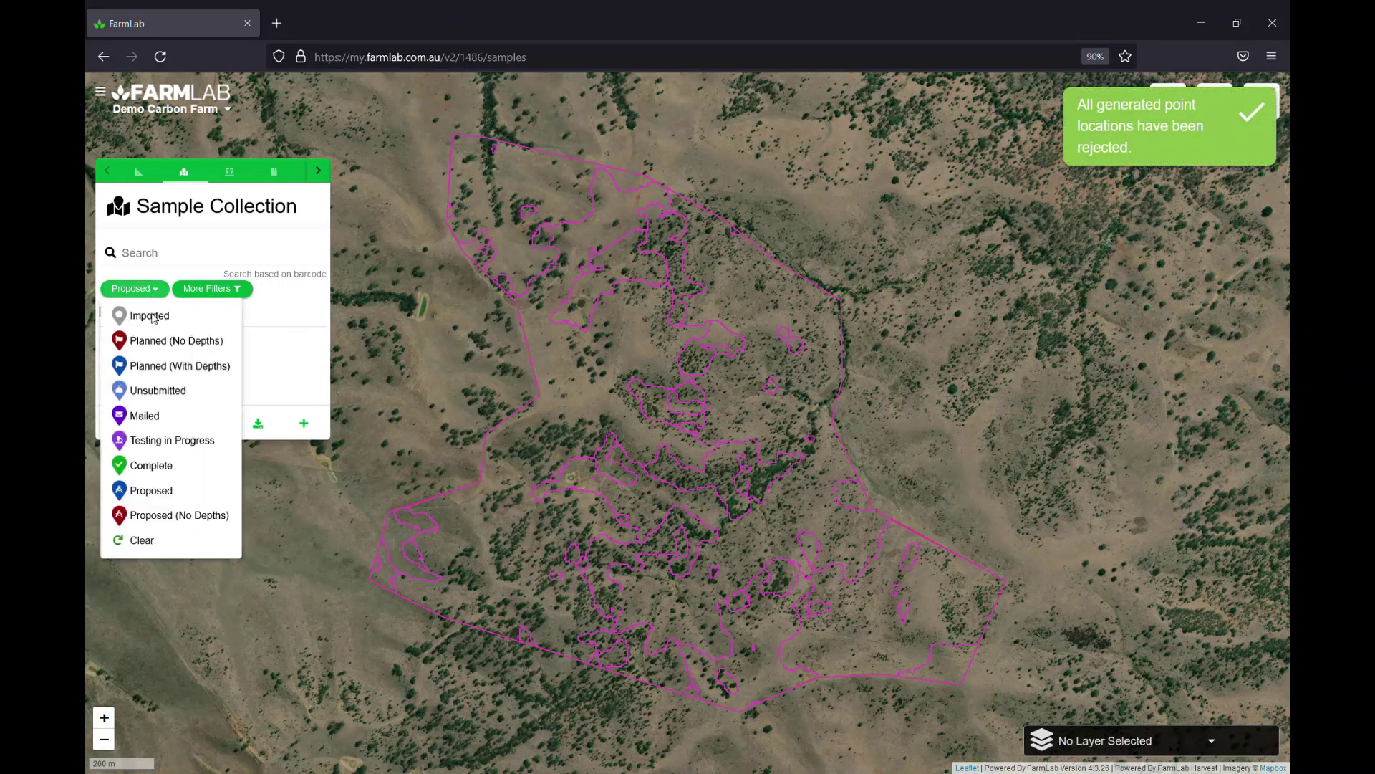
left_click(149, 544)
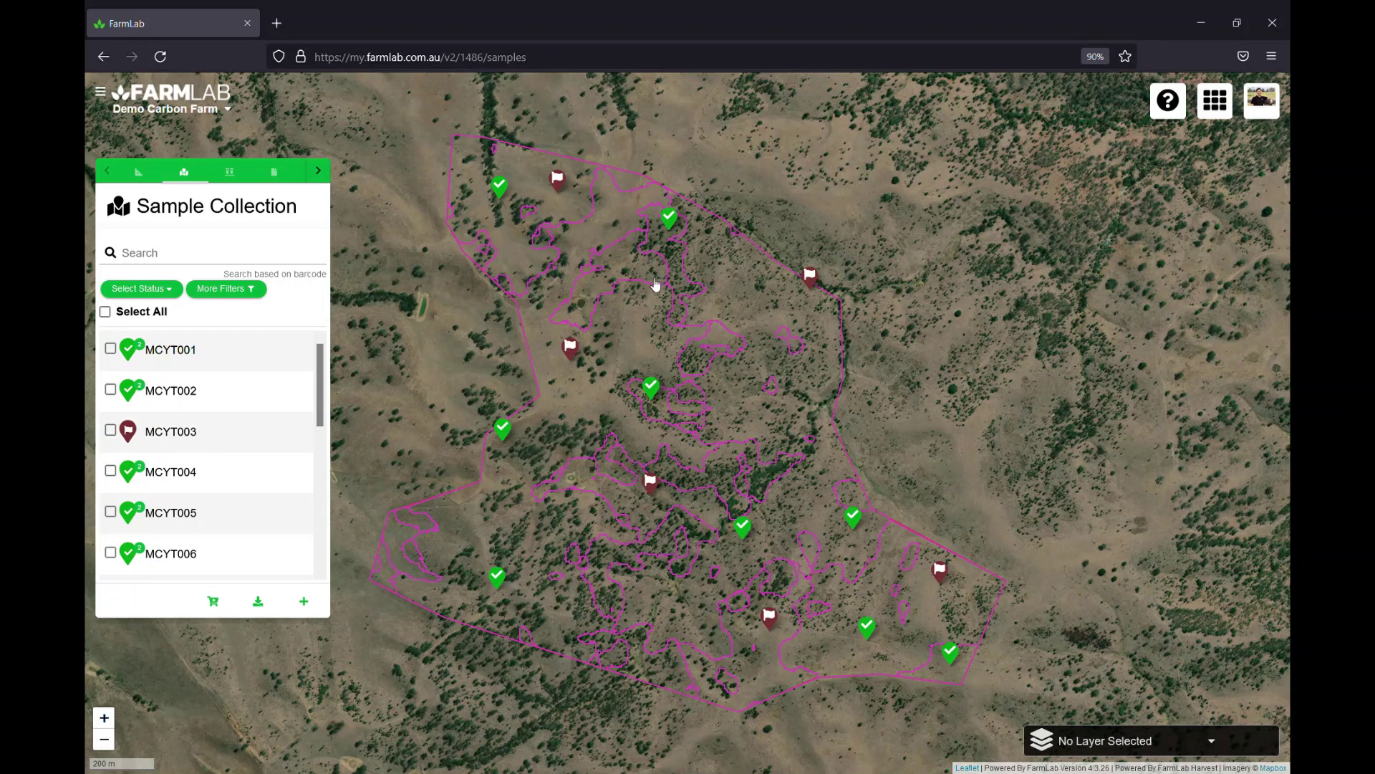
left_click(1124, 745)
left_click(1108, 690)
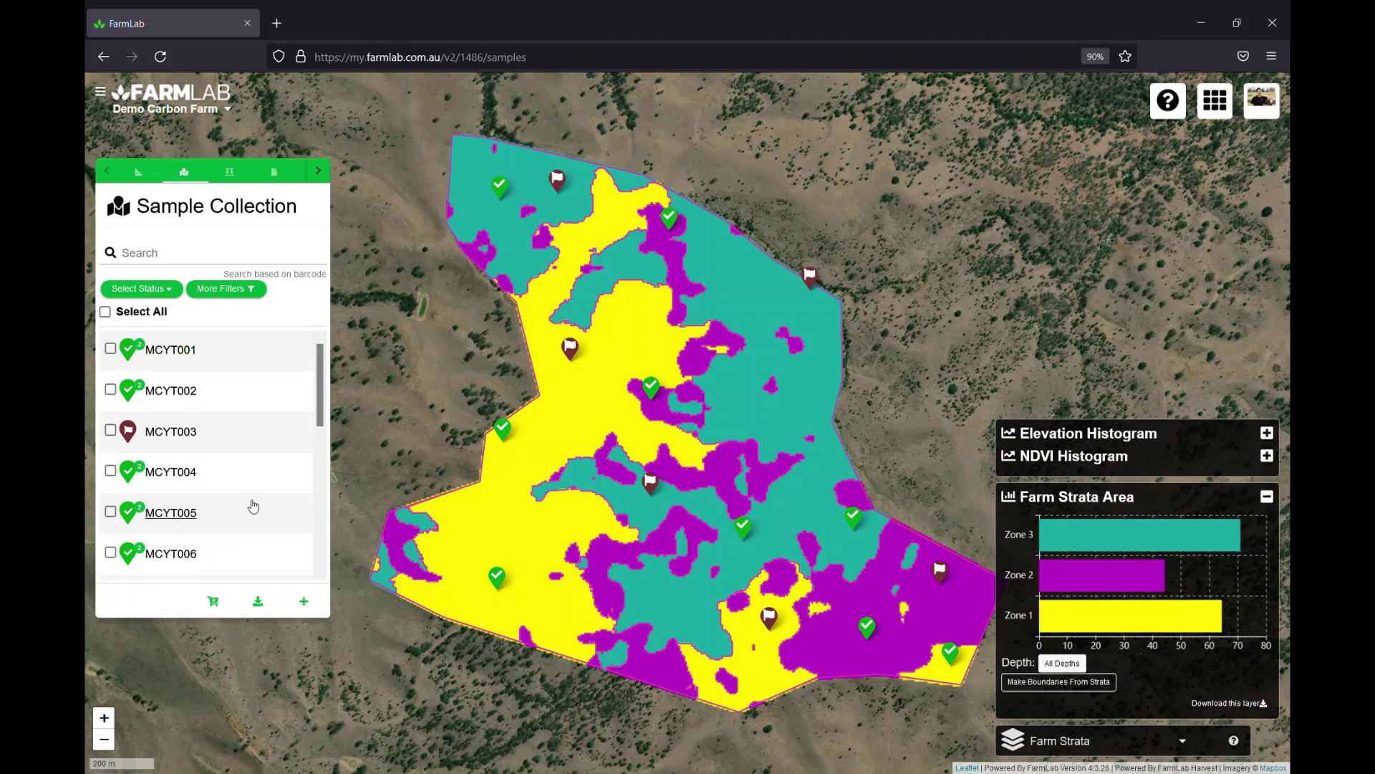
Step: Review the list of samples that can be submitted and close it without submitting any
left_click(214, 604)
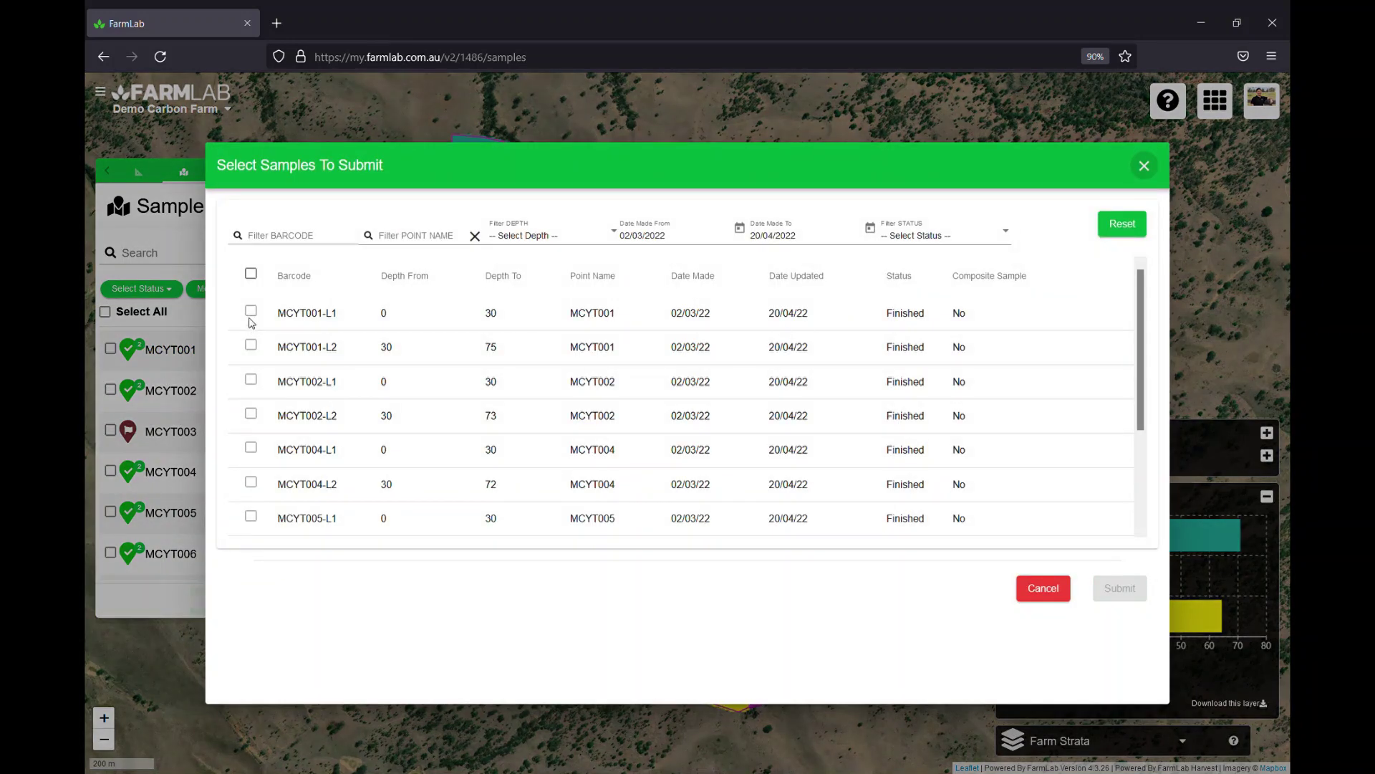
scroll(251, 338, "down", 2)
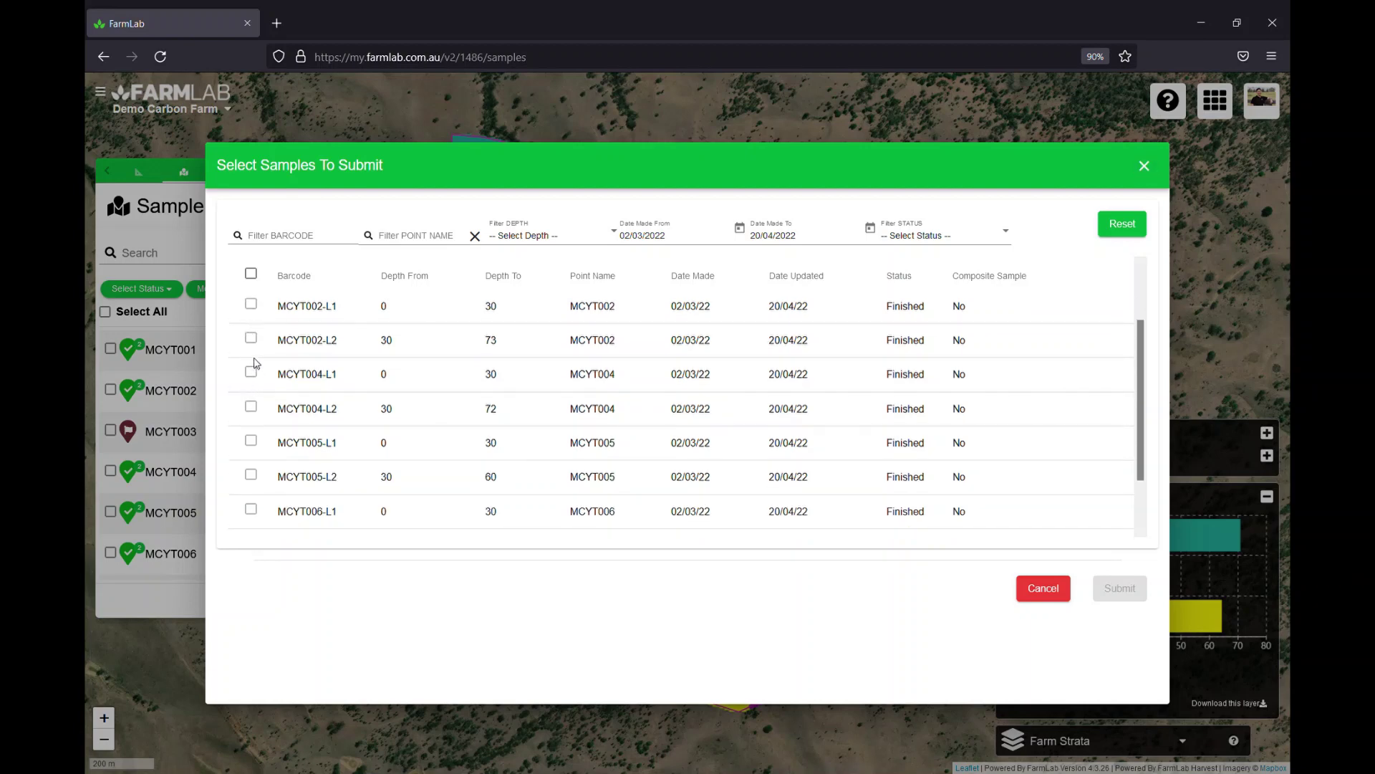
scroll(256, 376, "up", 2)
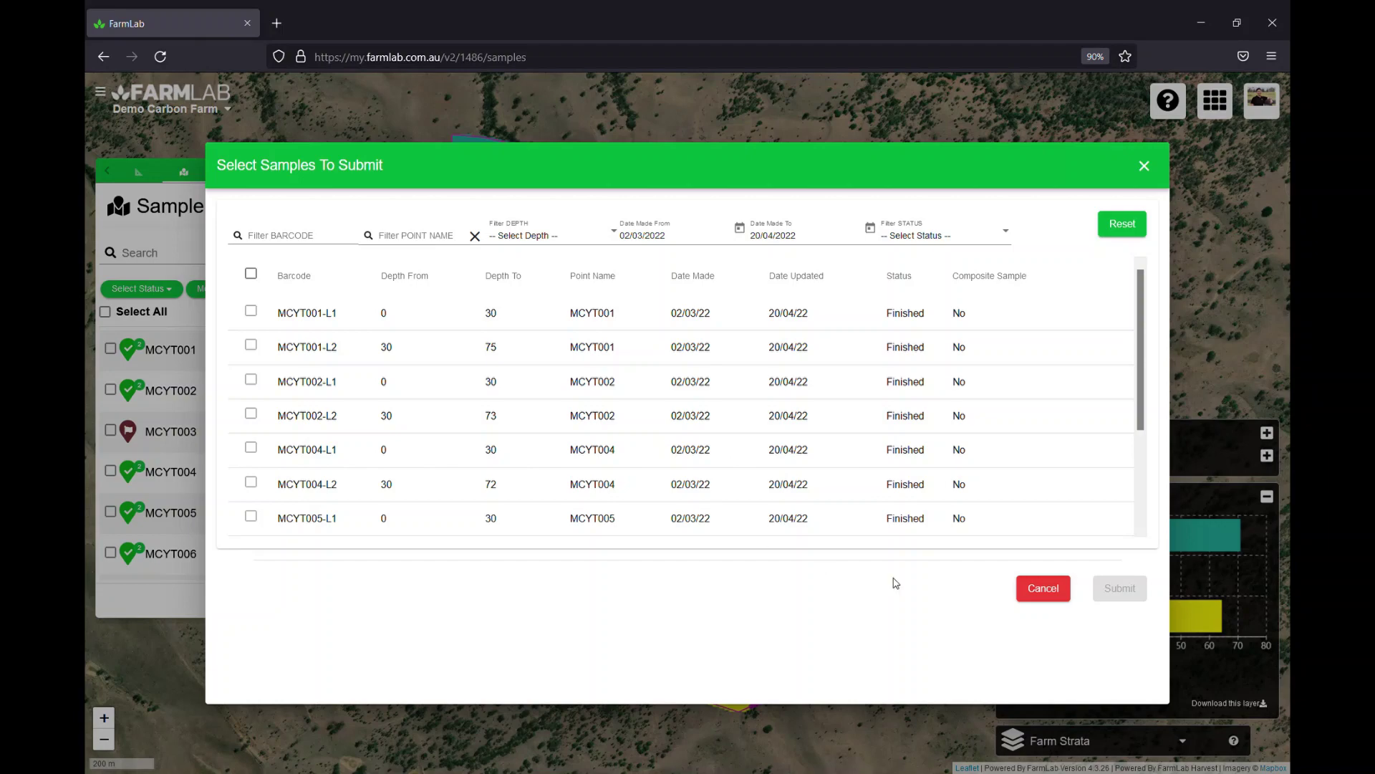
left_click(1043, 588)
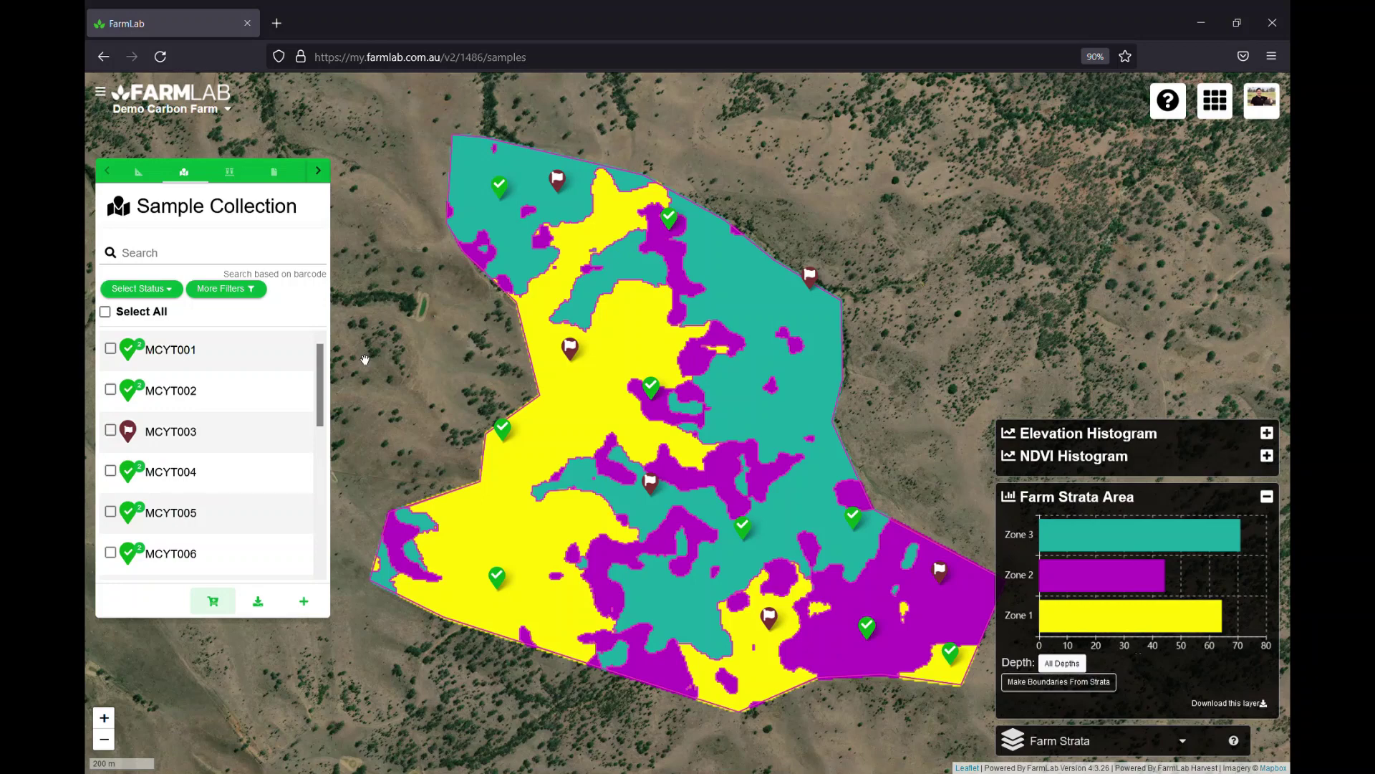
Step: Display the soil organic carbon [%] results for the sampled points on the map
left_click(237, 174)
left_click(171, 378)
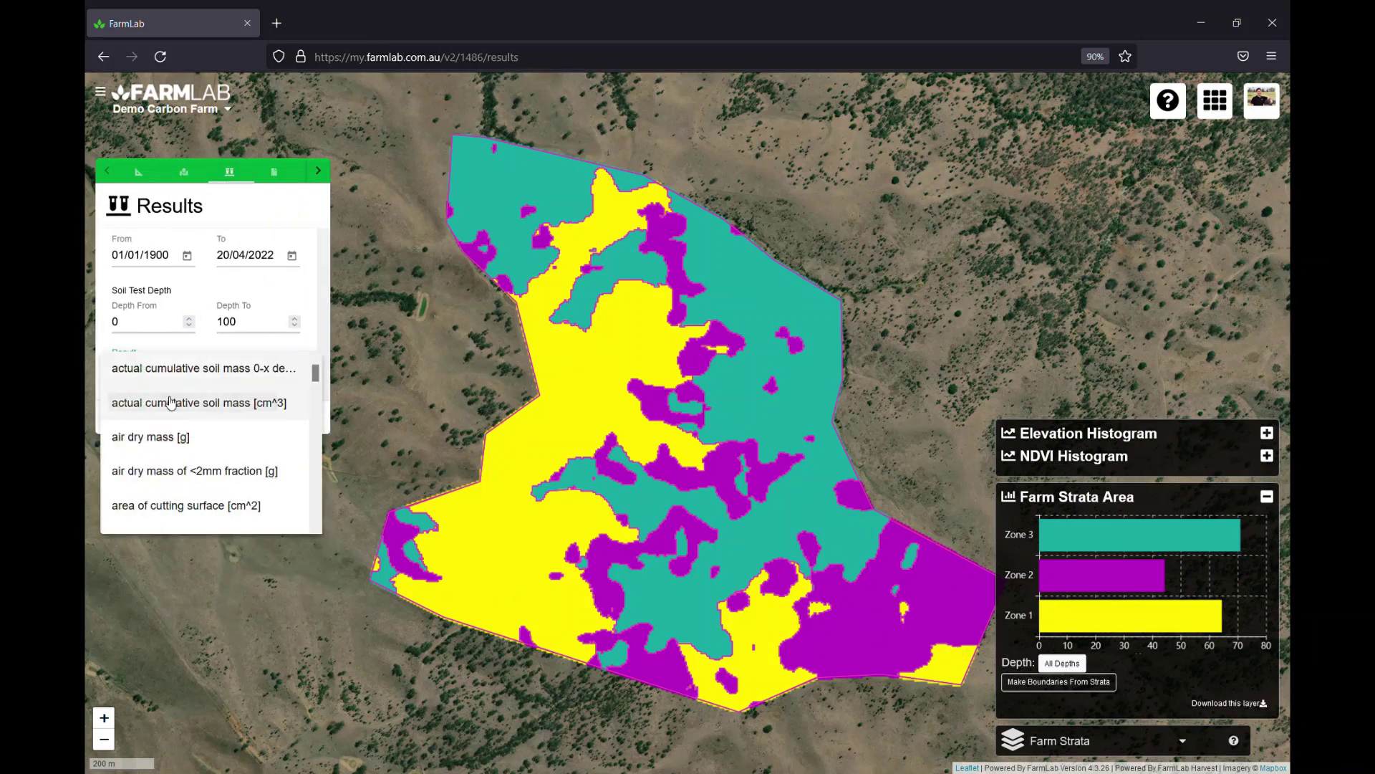
scroll(179, 416, "down", 10)
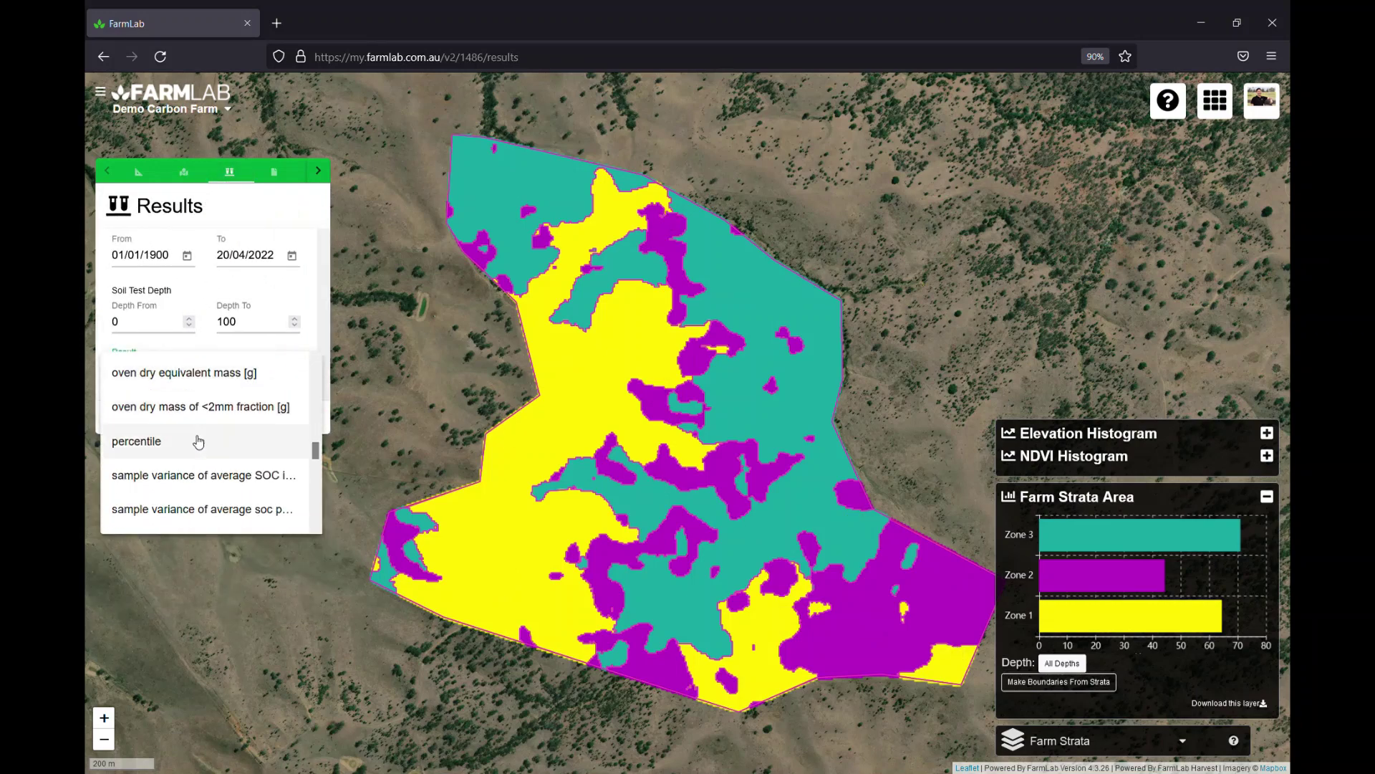
scroll(199, 441, "down", 8)
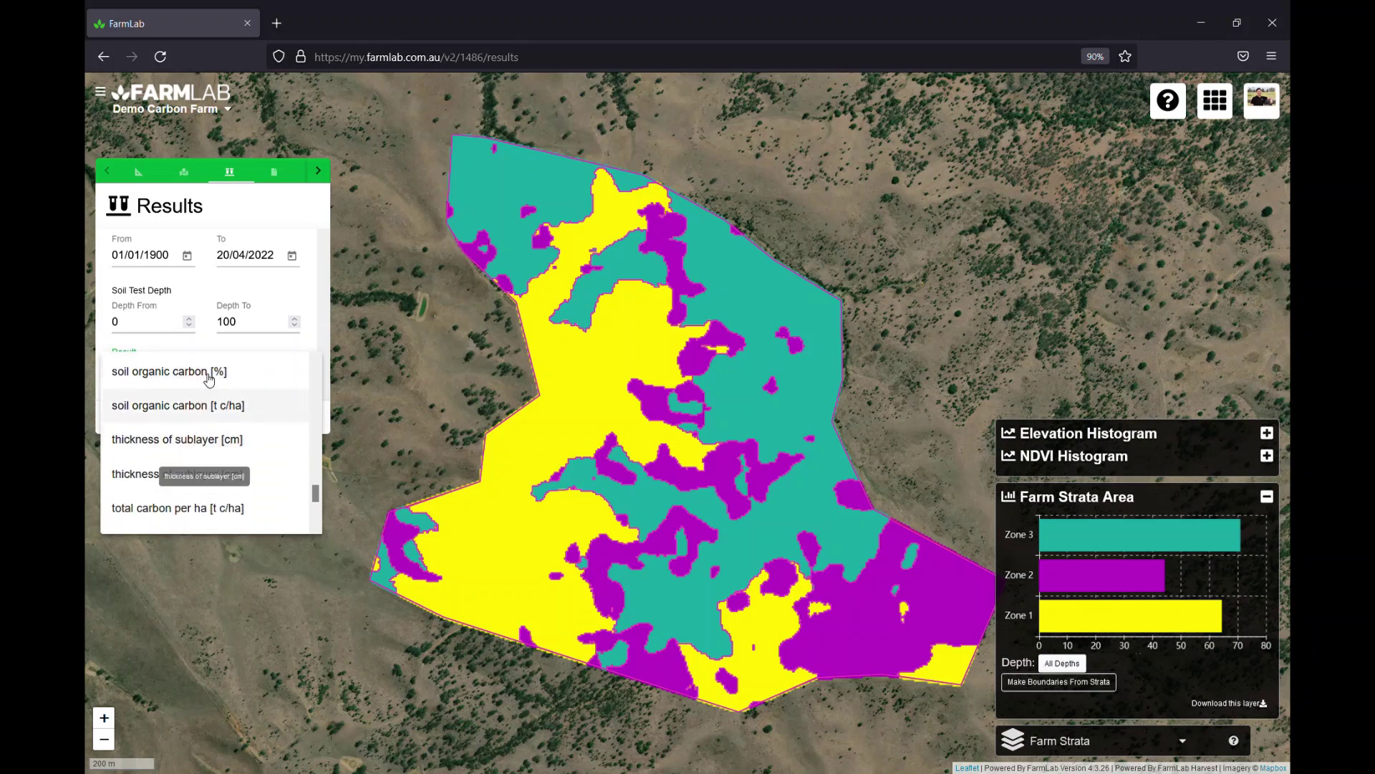
left_click(209, 375)
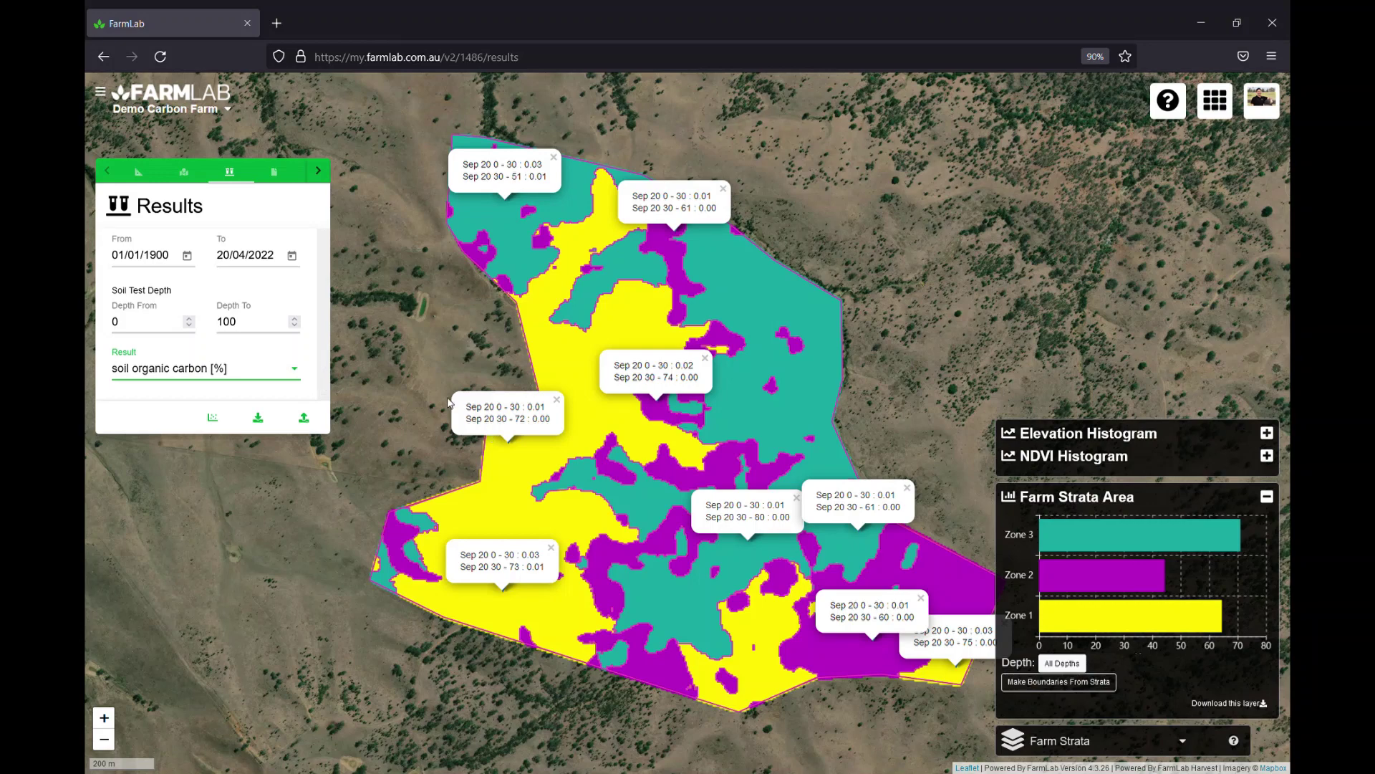
Step: Switch the displayed result to total organic carbon [% c] and examine the values across the strata
left_click(270, 379)
scroll(265, 383, "down", 5)
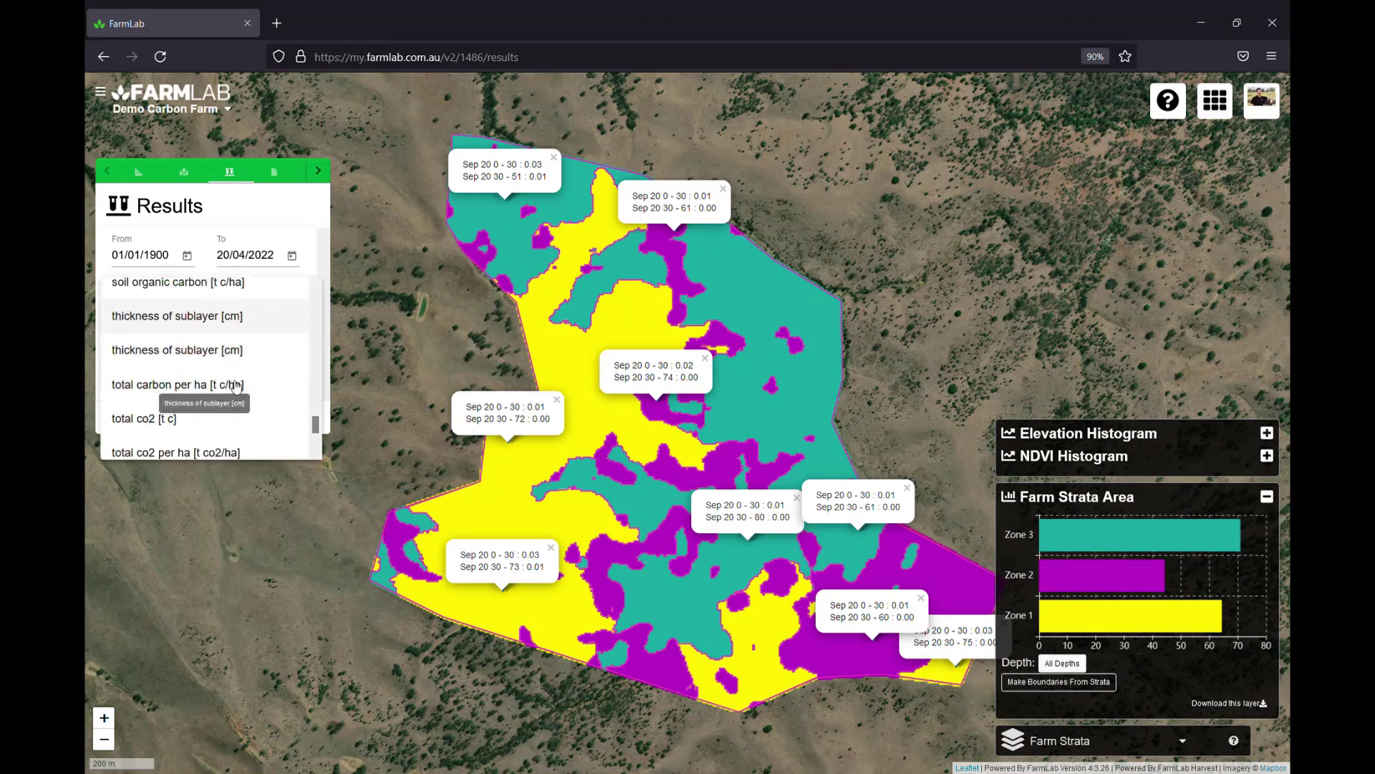
scroll(241, 395, "down", 2)
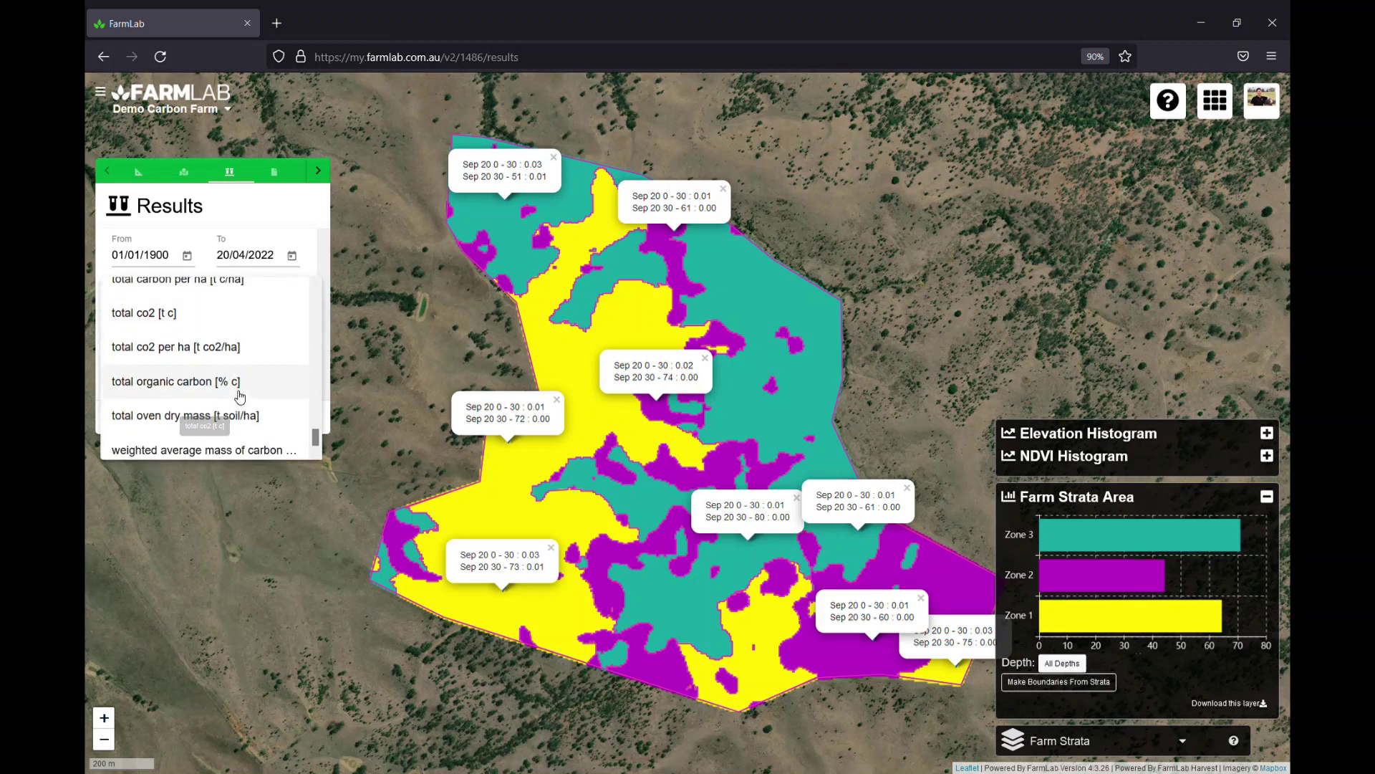
left_click(240, 388)
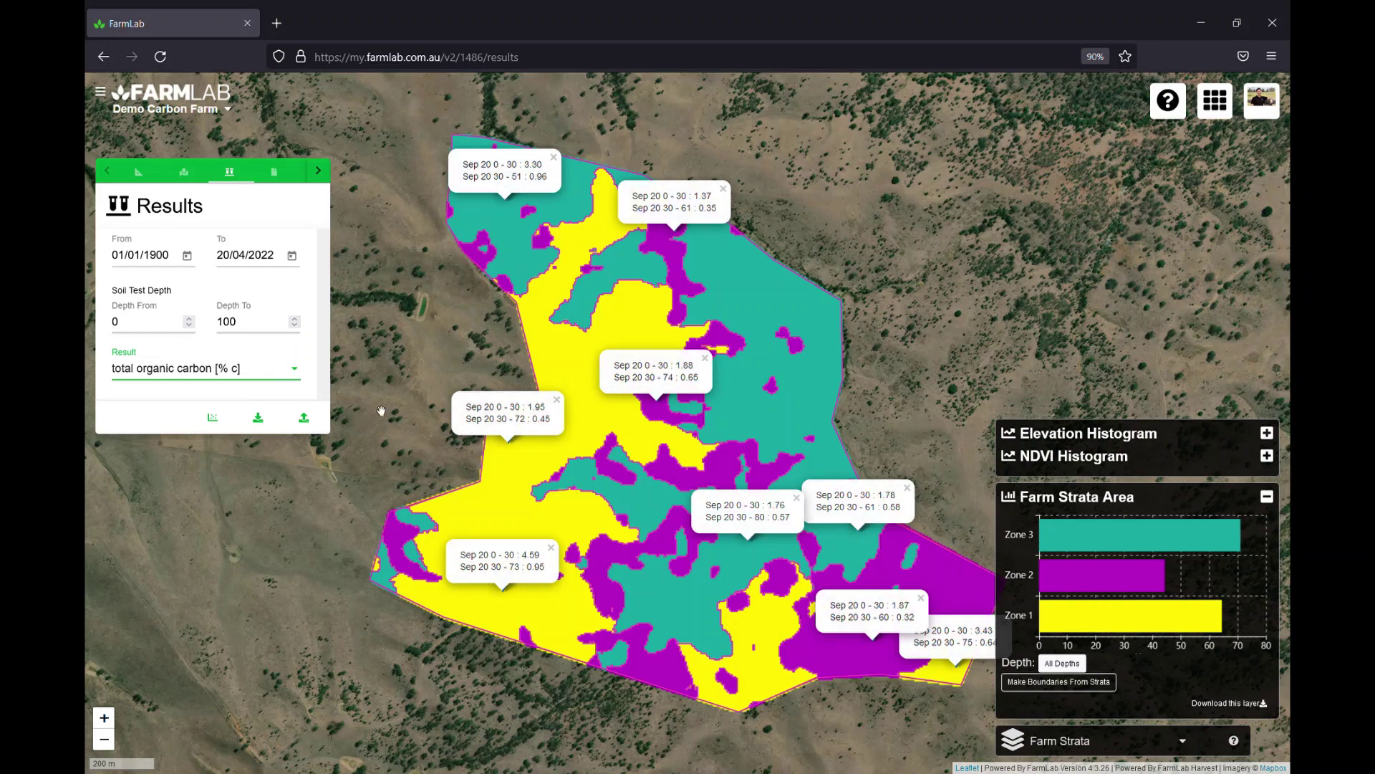
left_click_drag(408, 351, 394, 398)
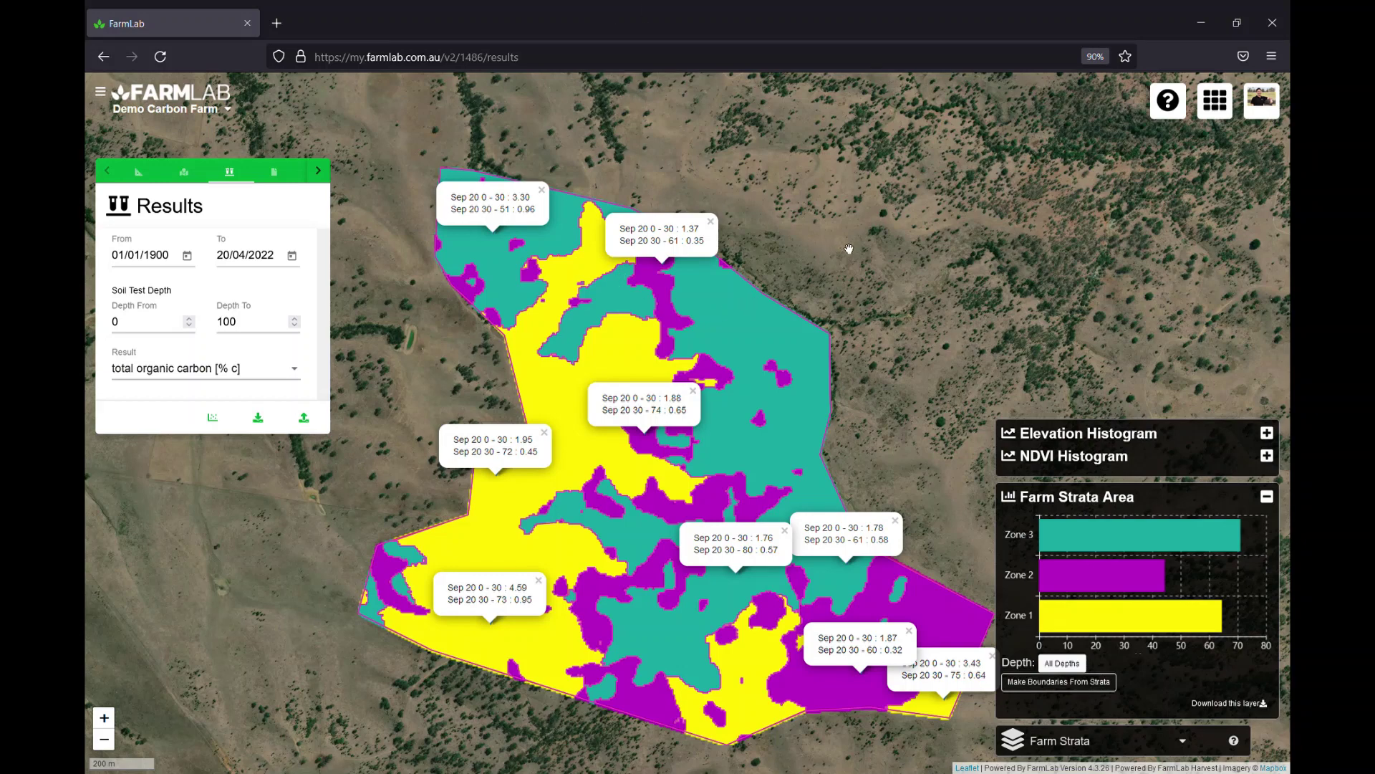
left_click_drag(849, 248, 783, 203)
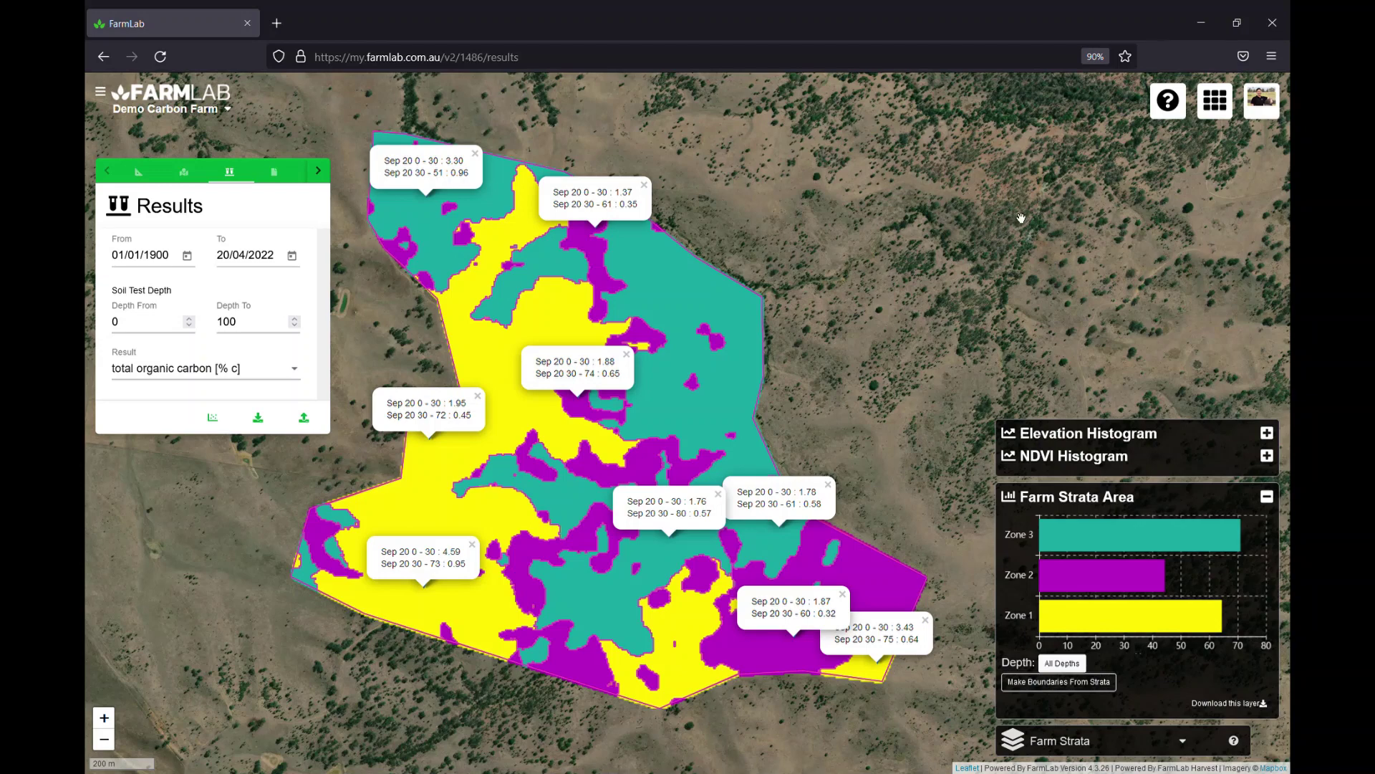
Step: Create a new sample round in Farm Analytics named 1 with start year 2020, and save its details
left_click(1210, 88)
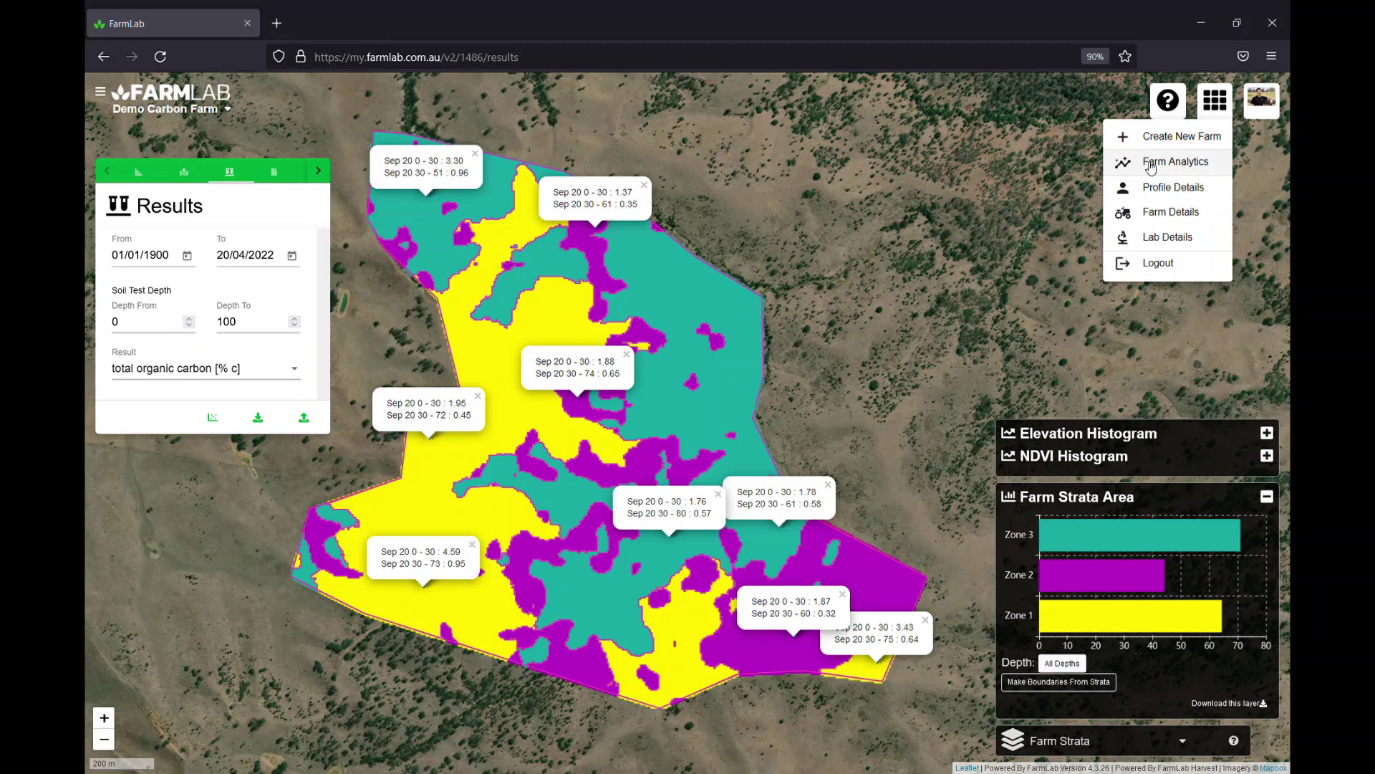
left_click(1150, 168)
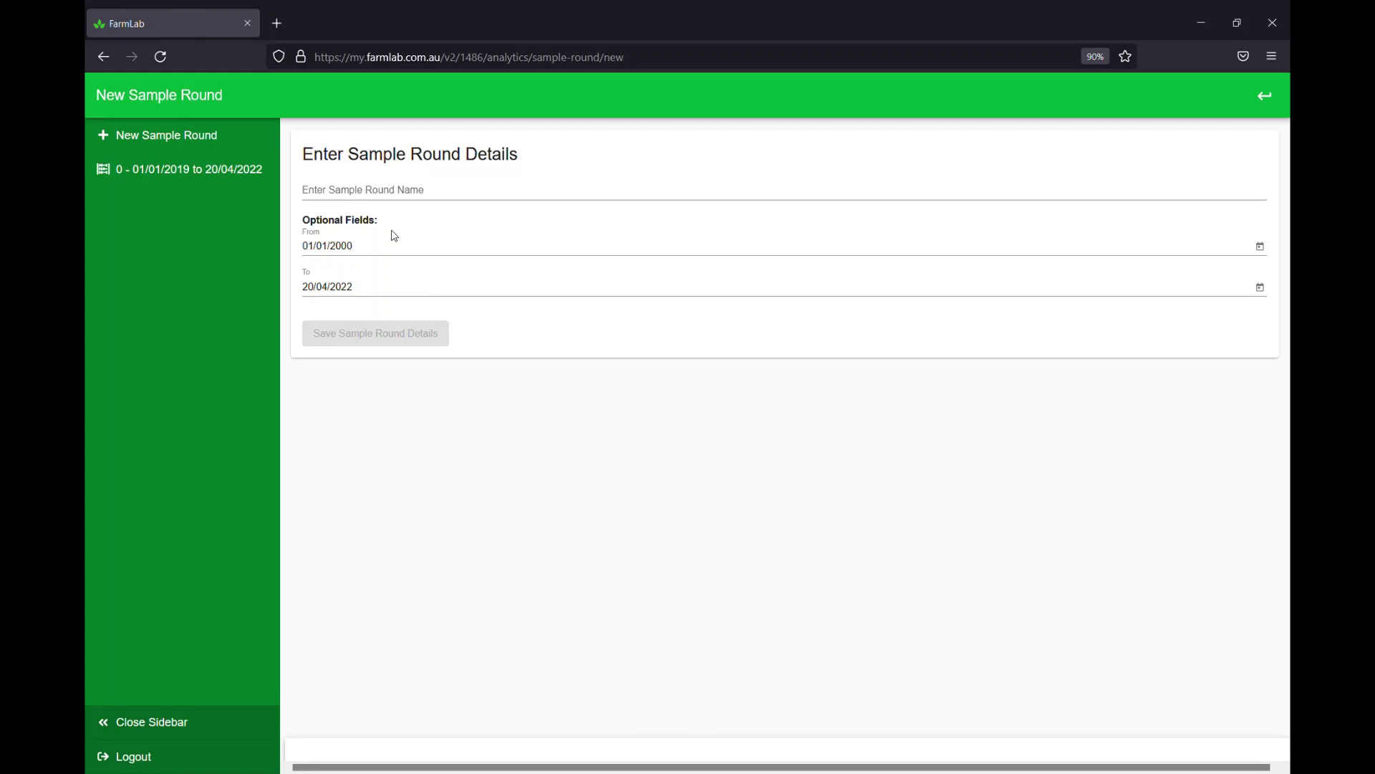
left_click(359, 192)
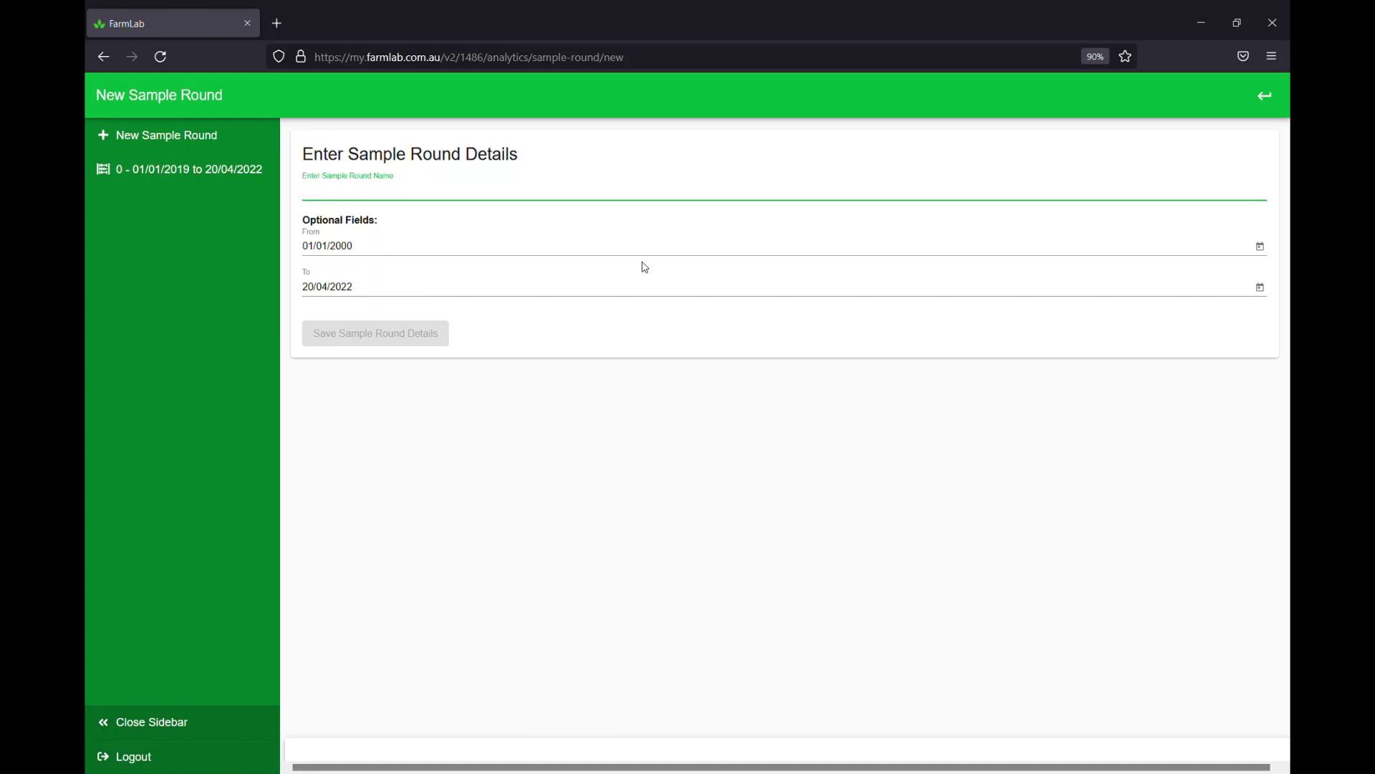
type("0")
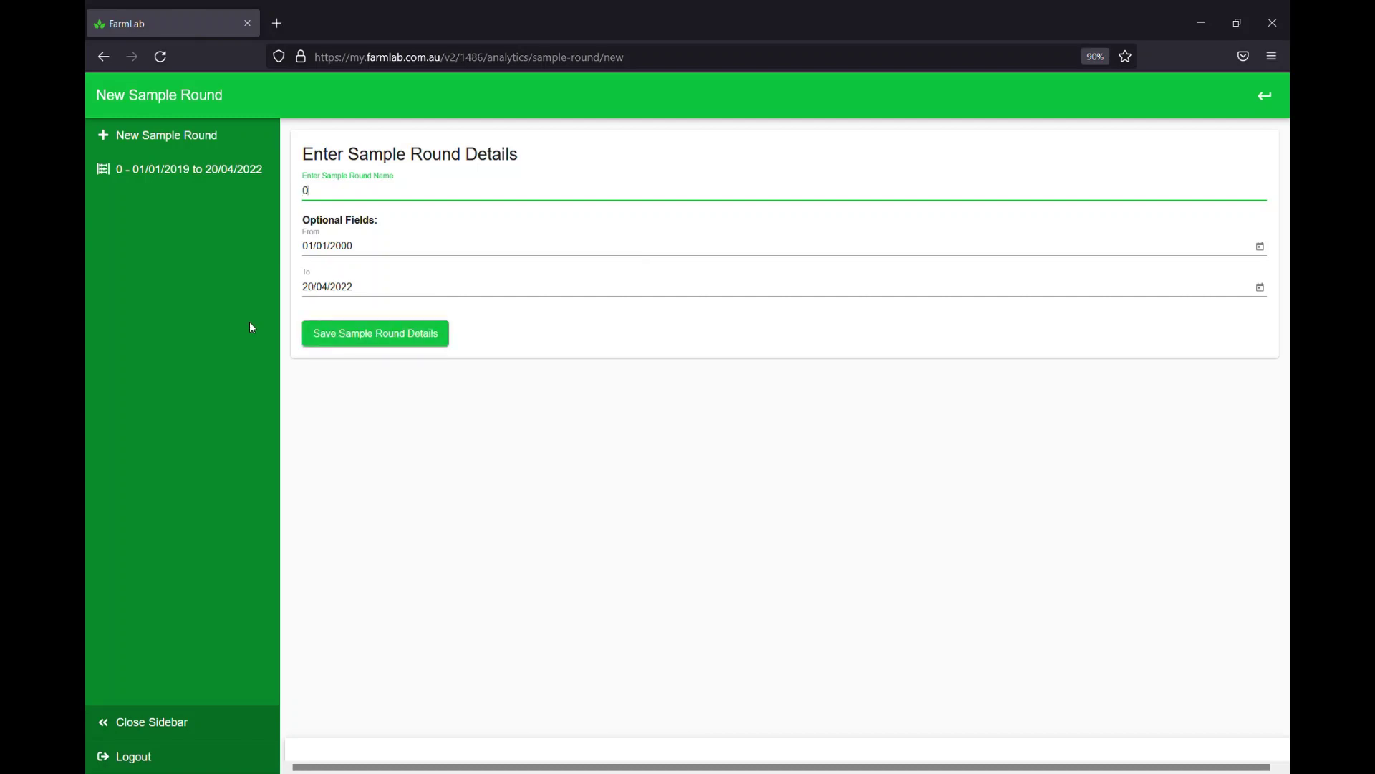
left_click(335, 249)
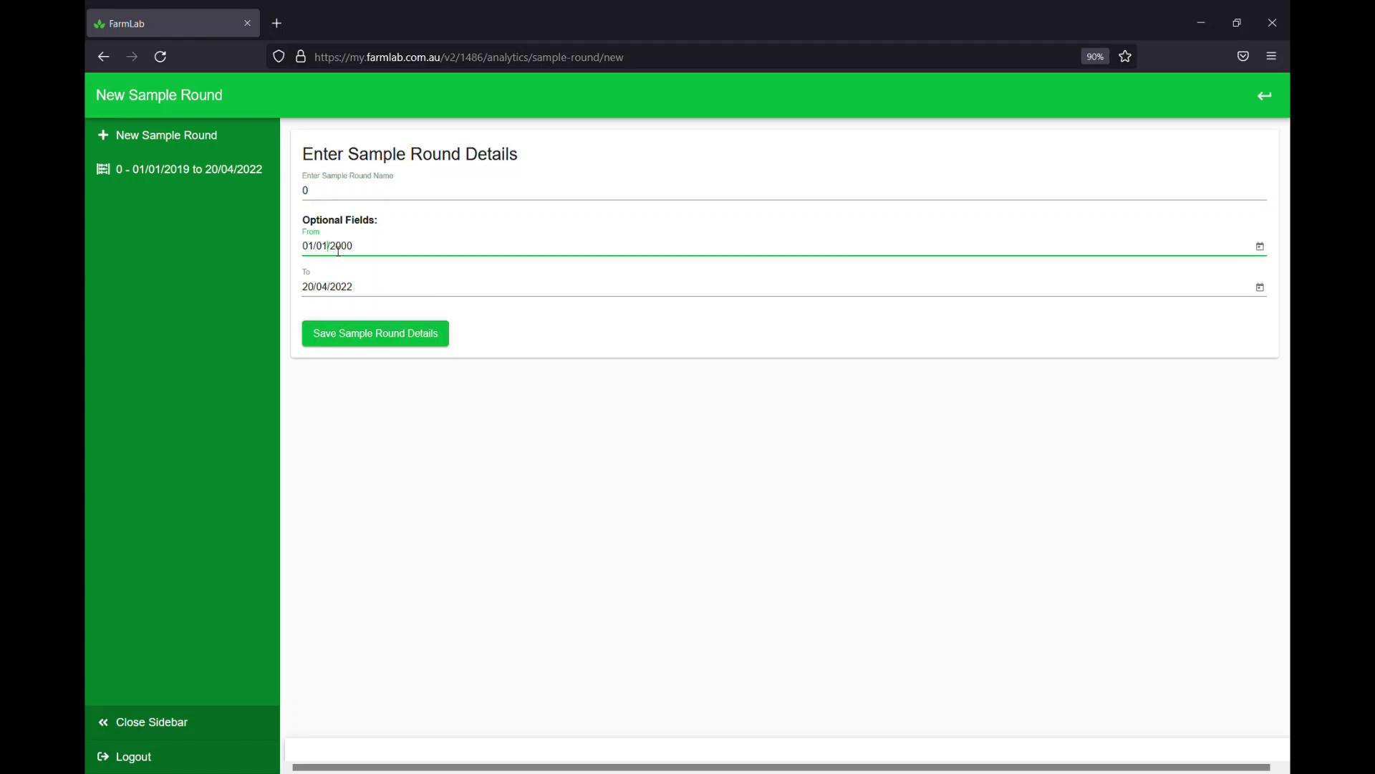
left_click_drag(361, 255, 348, 254)
type("20")
key("shift+Tab")
type("1")
left_click(373, 345)
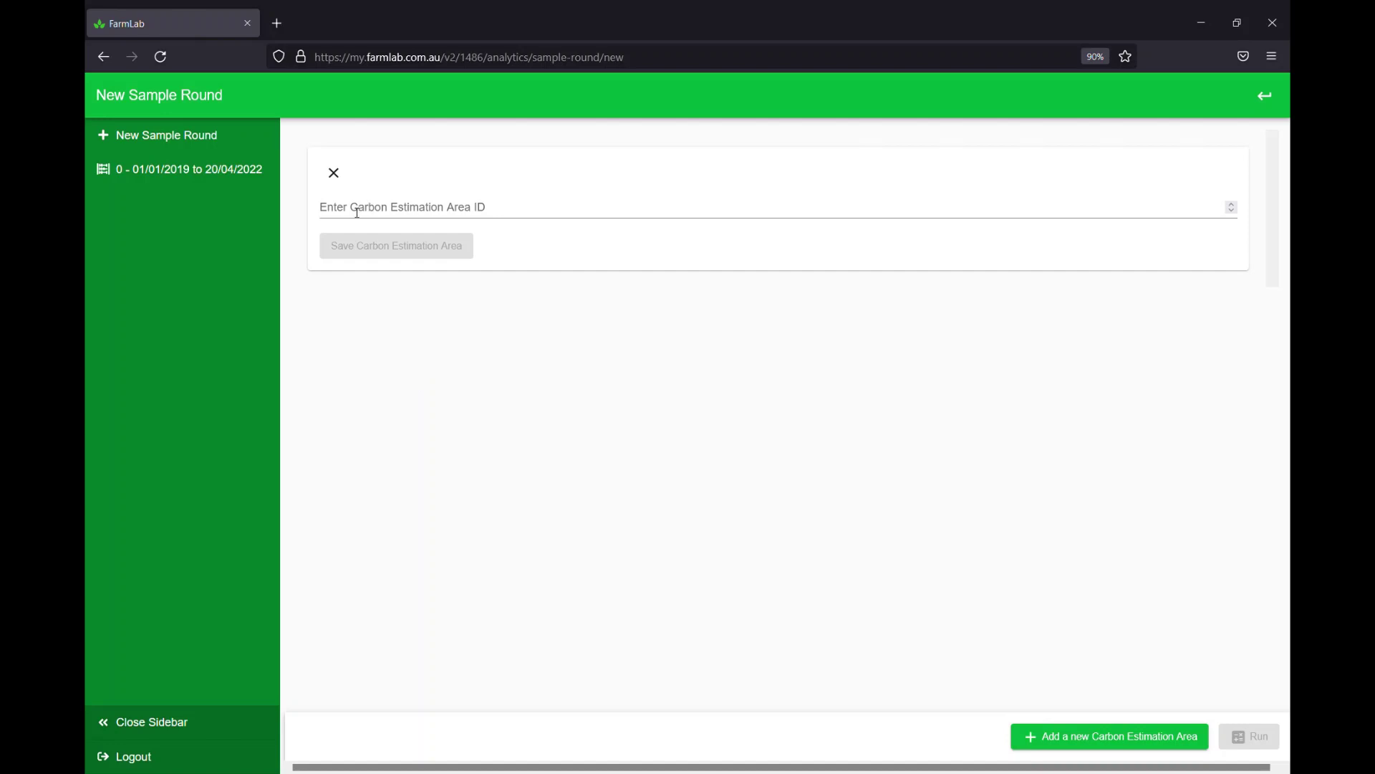
Step: Add a carbon estimation area with ID 1 to the new sample round and give it three strata
left_click(360, 208)
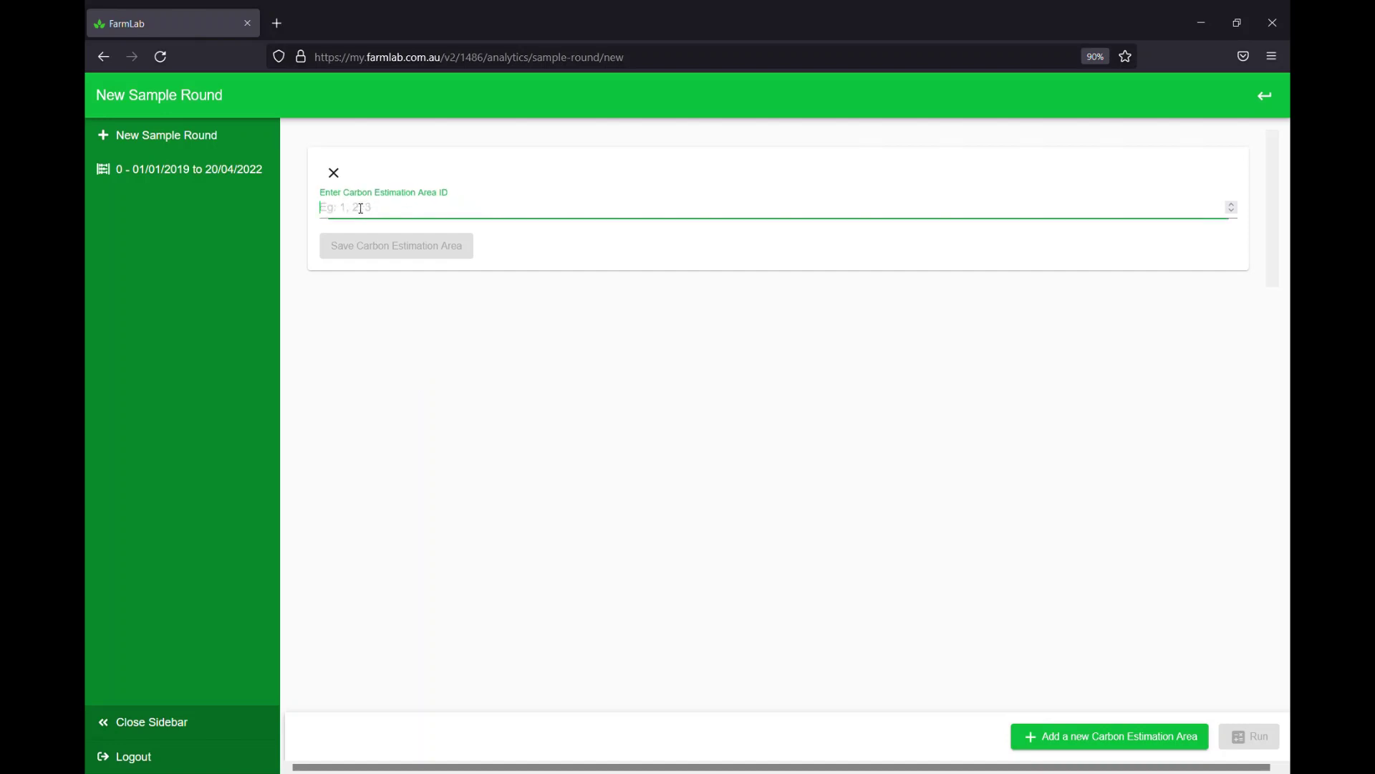
type("1")
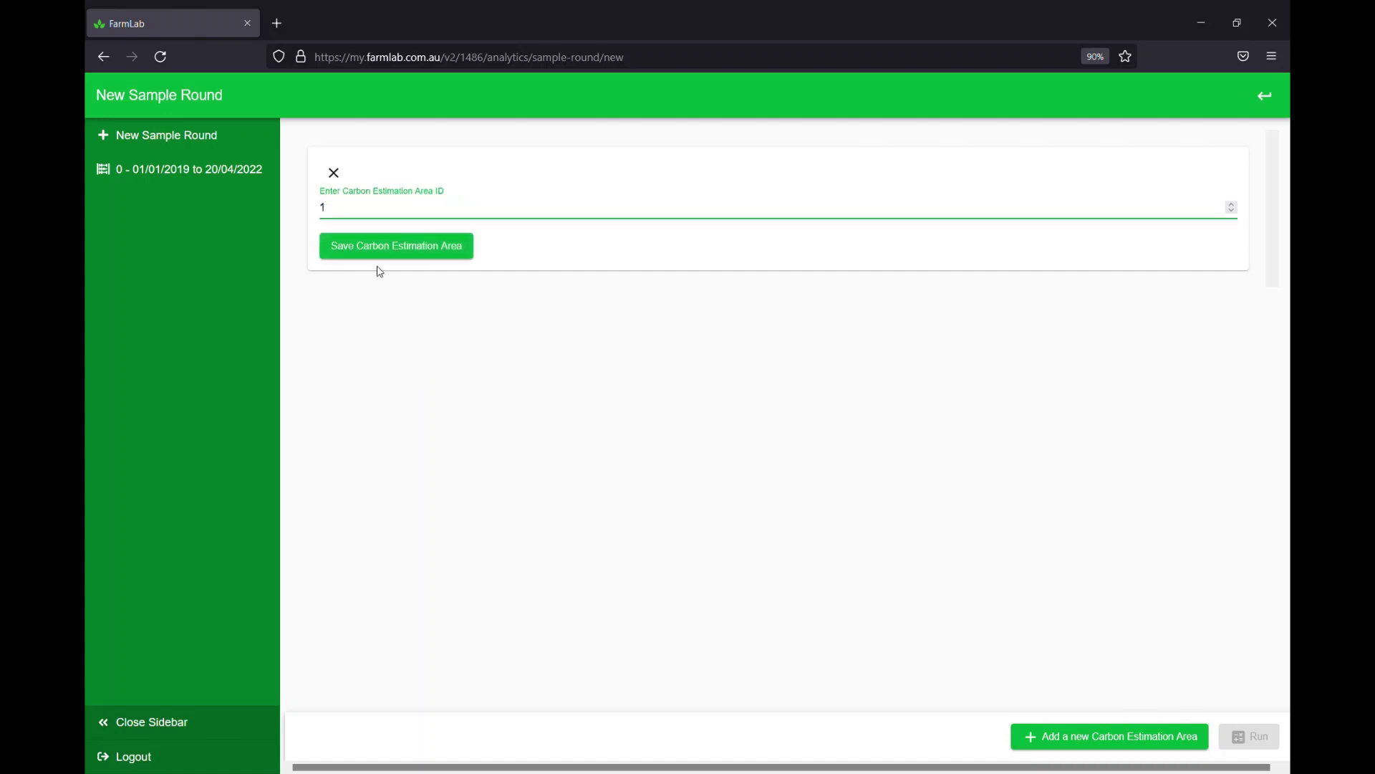
left_click(343, 251)
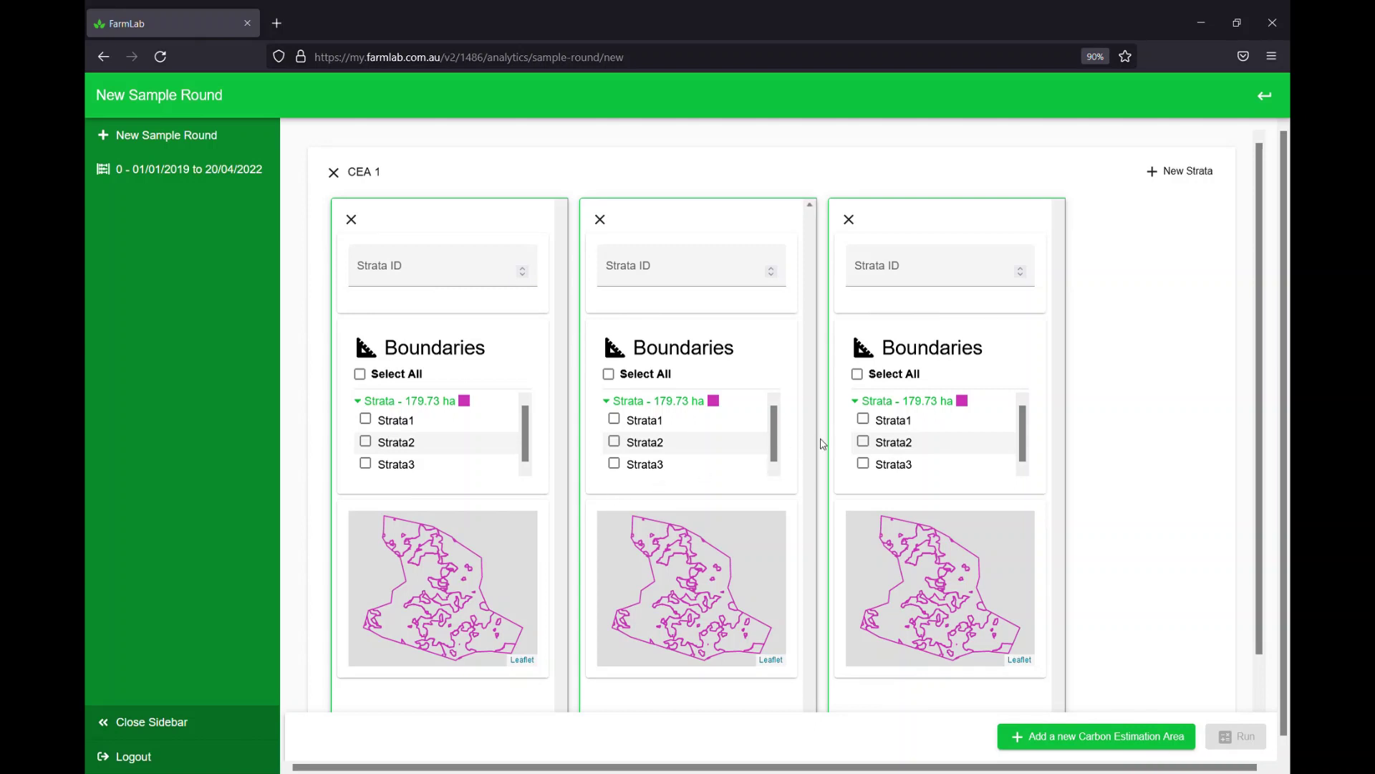
Step: Assign strata IDs 1, 2 and 3 to the three strata of carbon estimation area 1
left_click(410, 265)
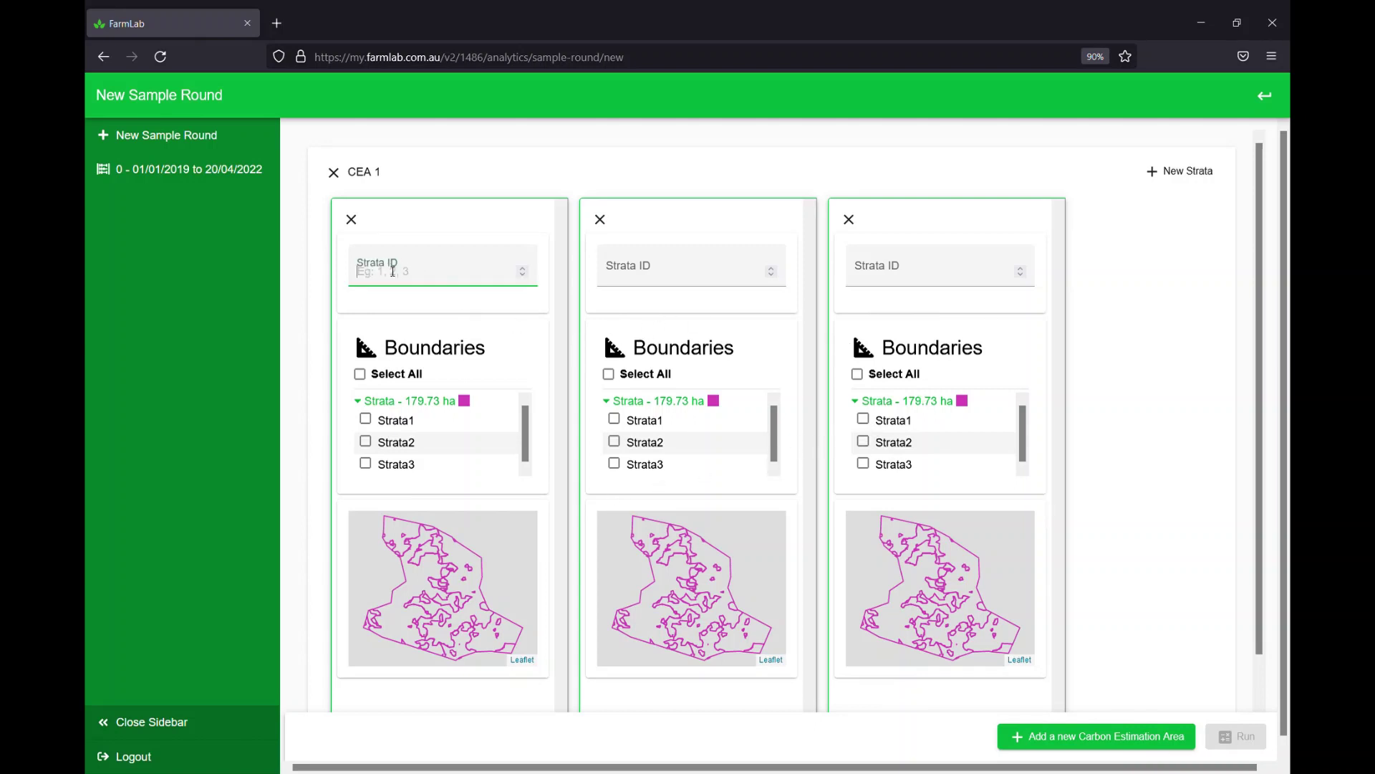
type("1")
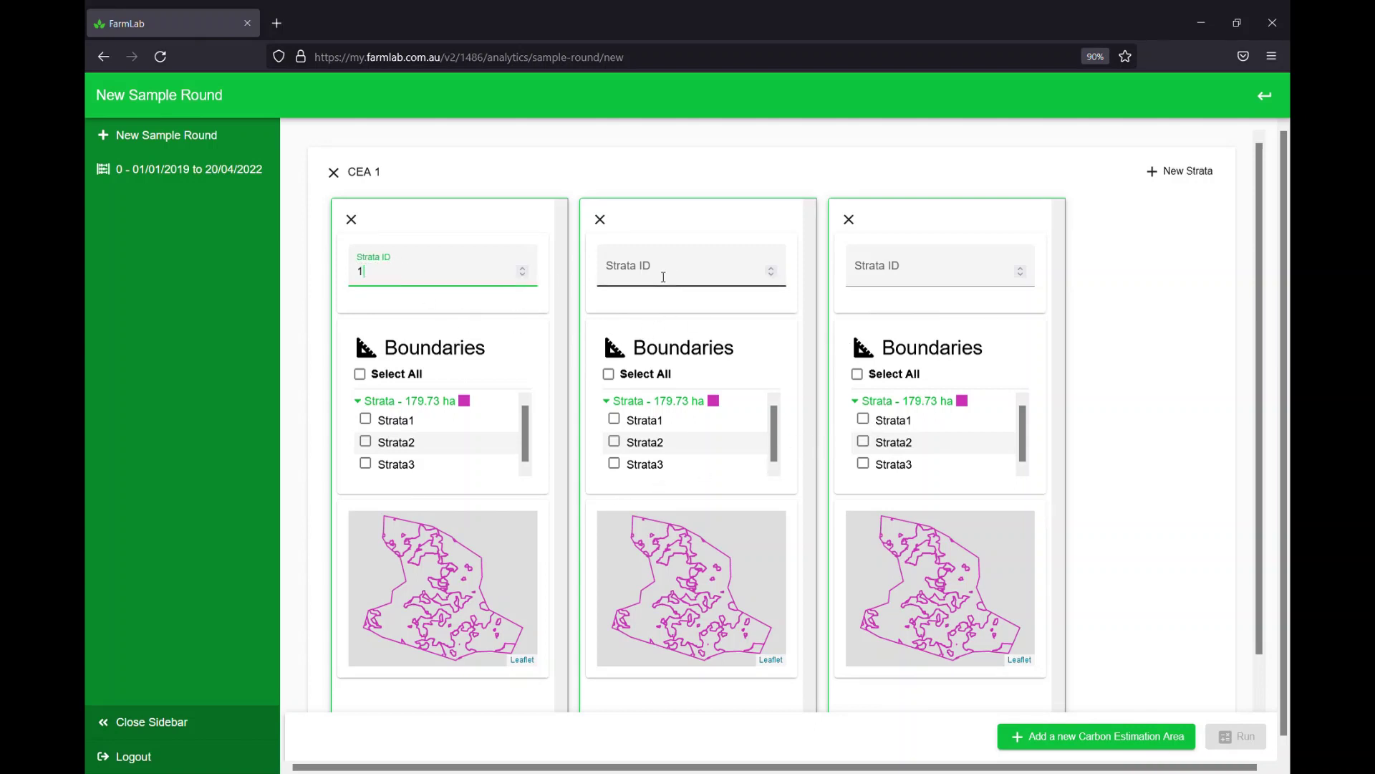
left_click(662, 275)
type("2")
left_click(880, 283)
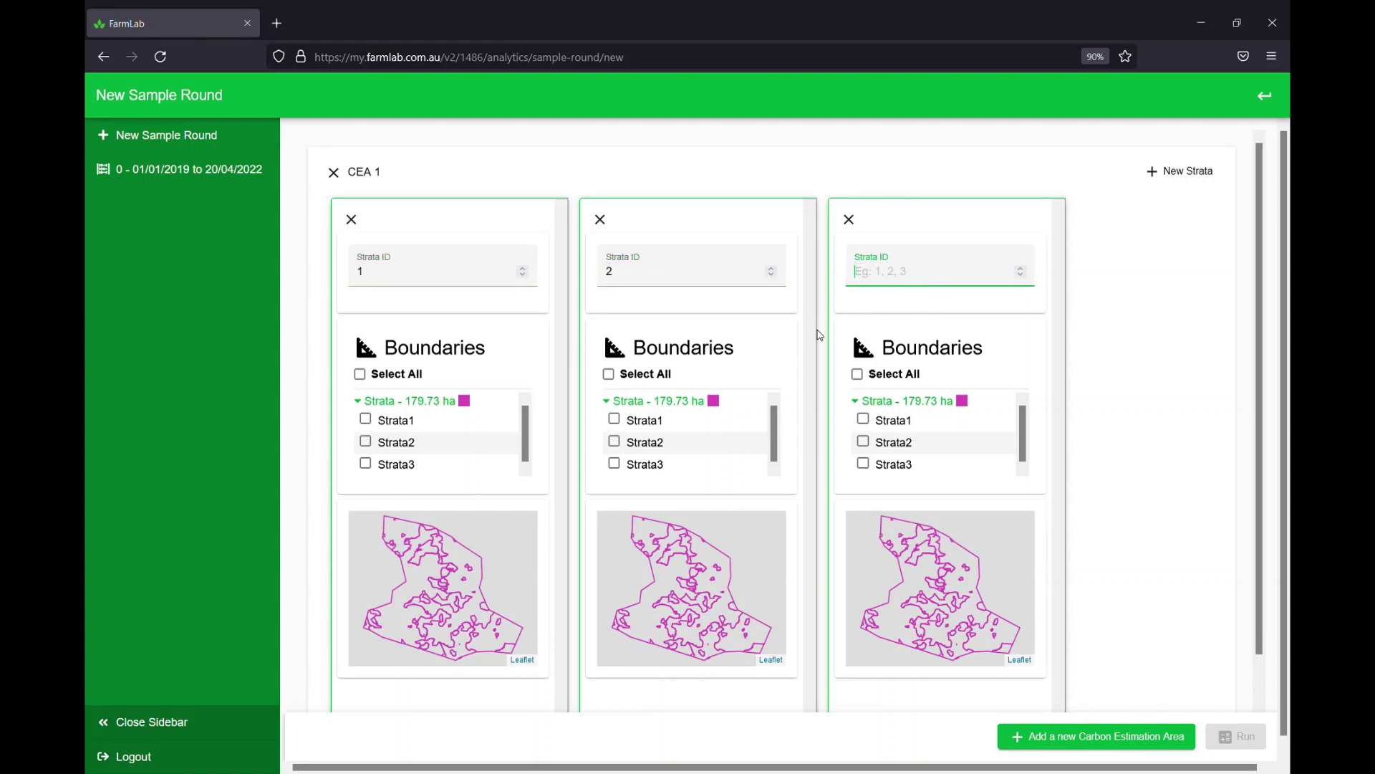
type("3")
Step: Match boundaries Strata1, Strata2 and Strata3 to strata IDs 1, 2 and 3, and review the calculation run summary without starting it
left_click(366, 419)
left_click(615, 442)
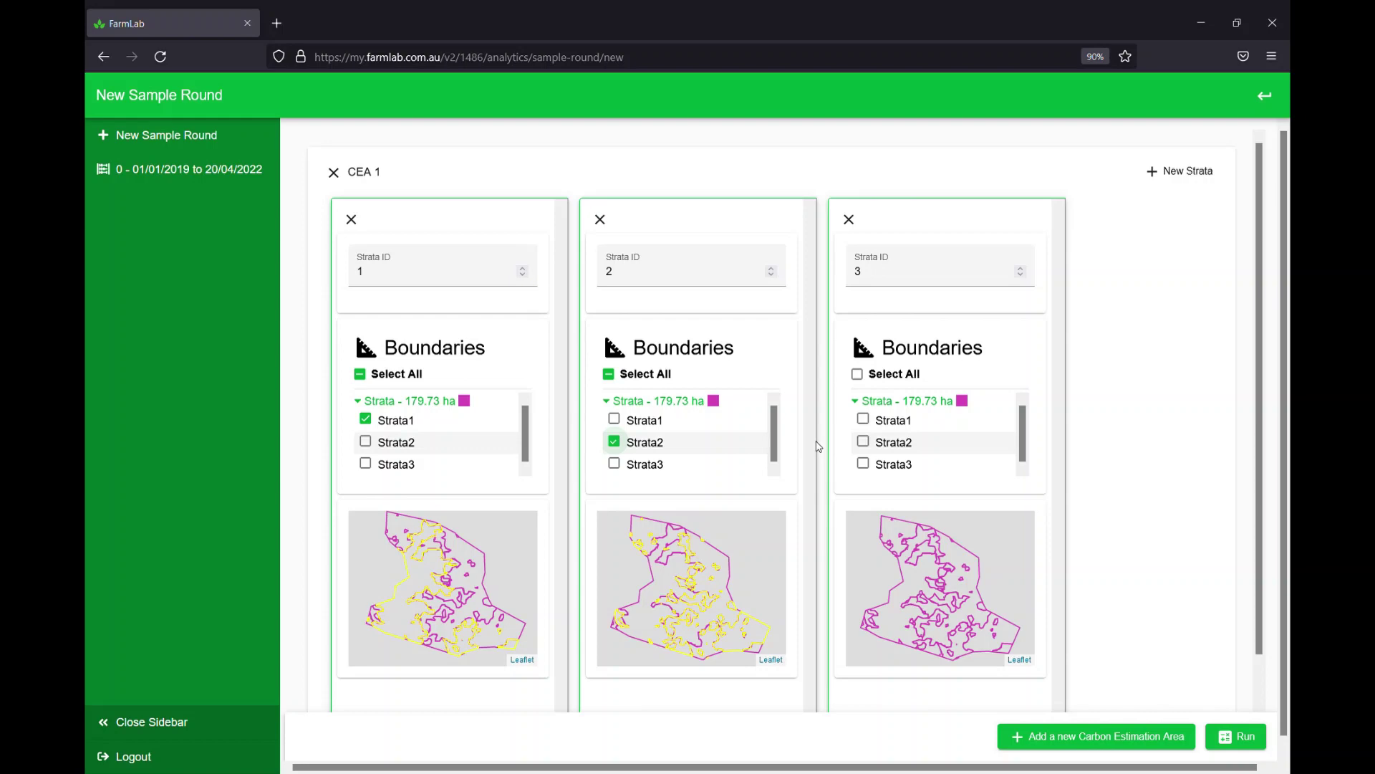
left_click(863, 464)
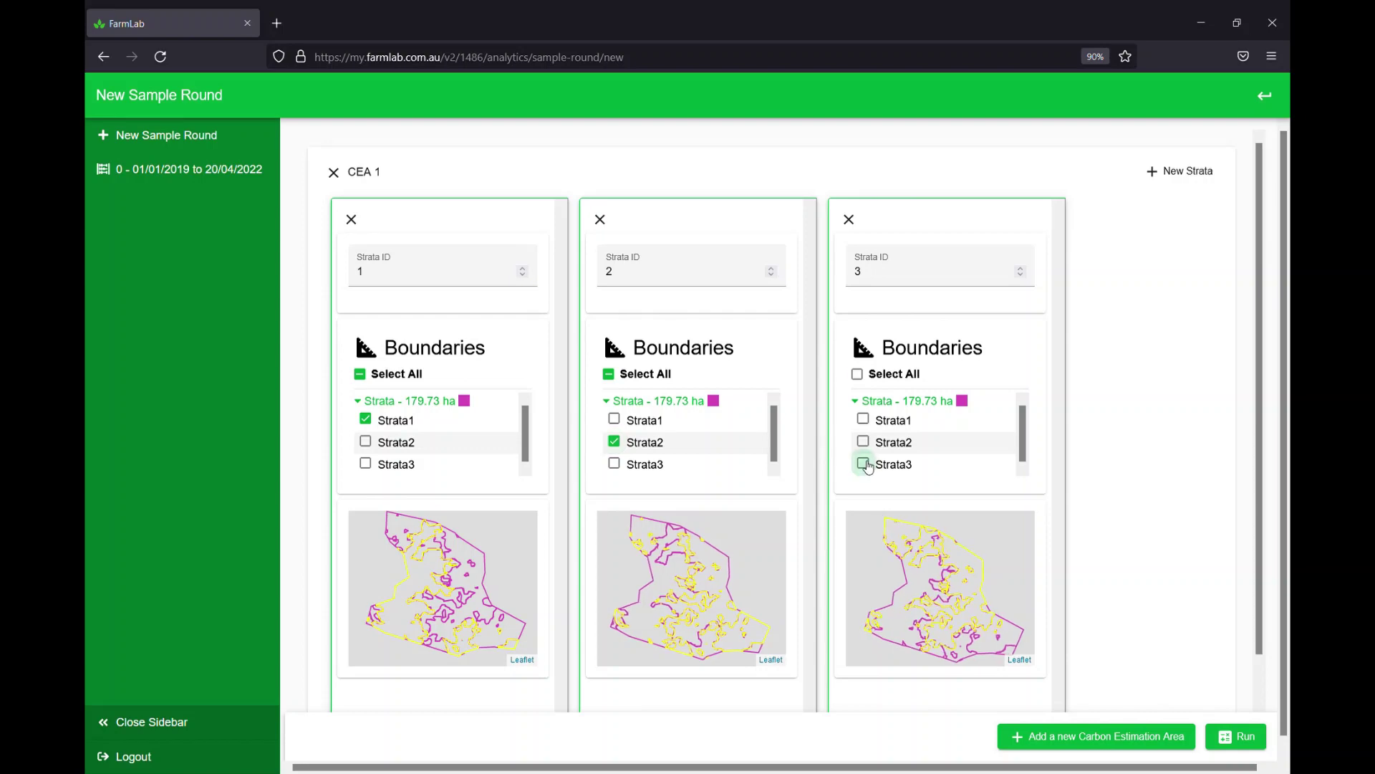
left_click(1235, 738)
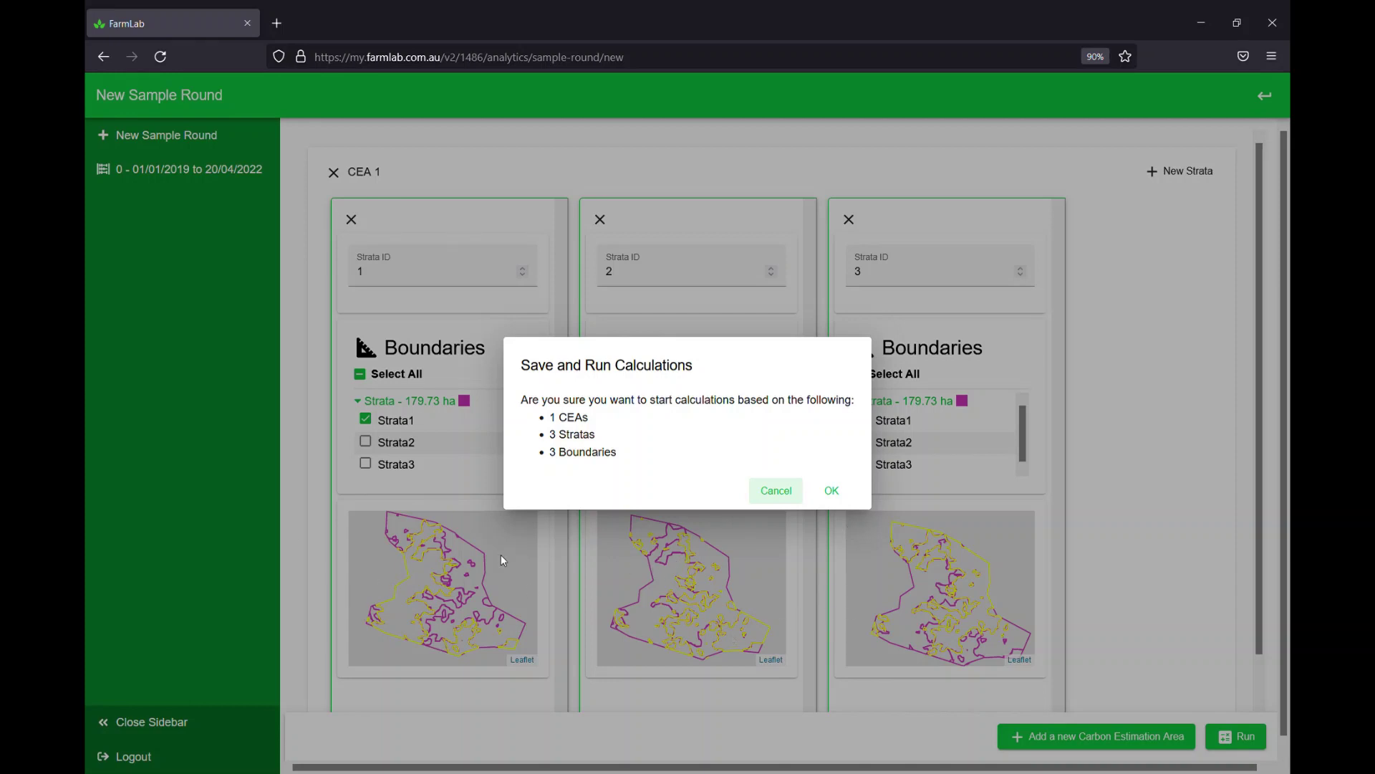
left_click(776, 495)
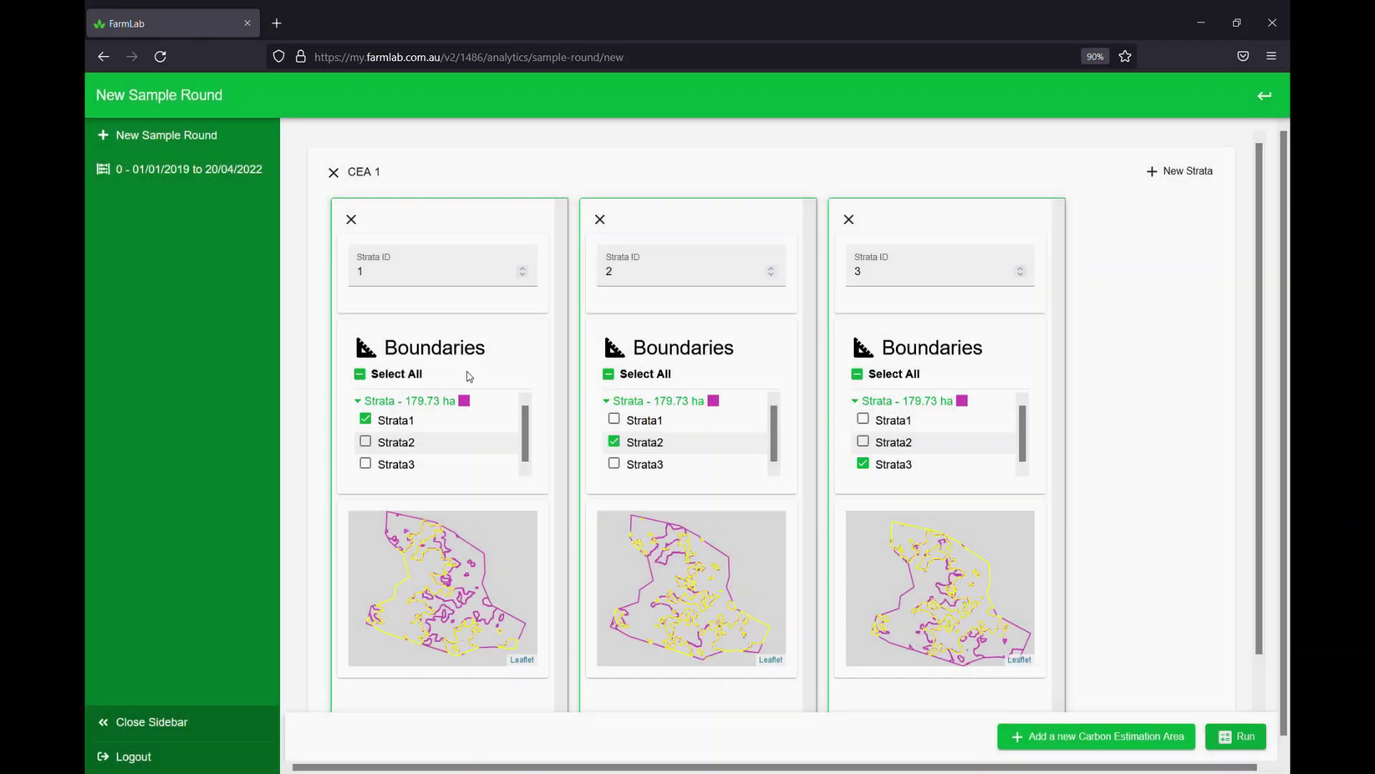
Step: Open the existing sample round 0 and examine the carbon results for the layer starting at depth 30
left_click(179, 177)
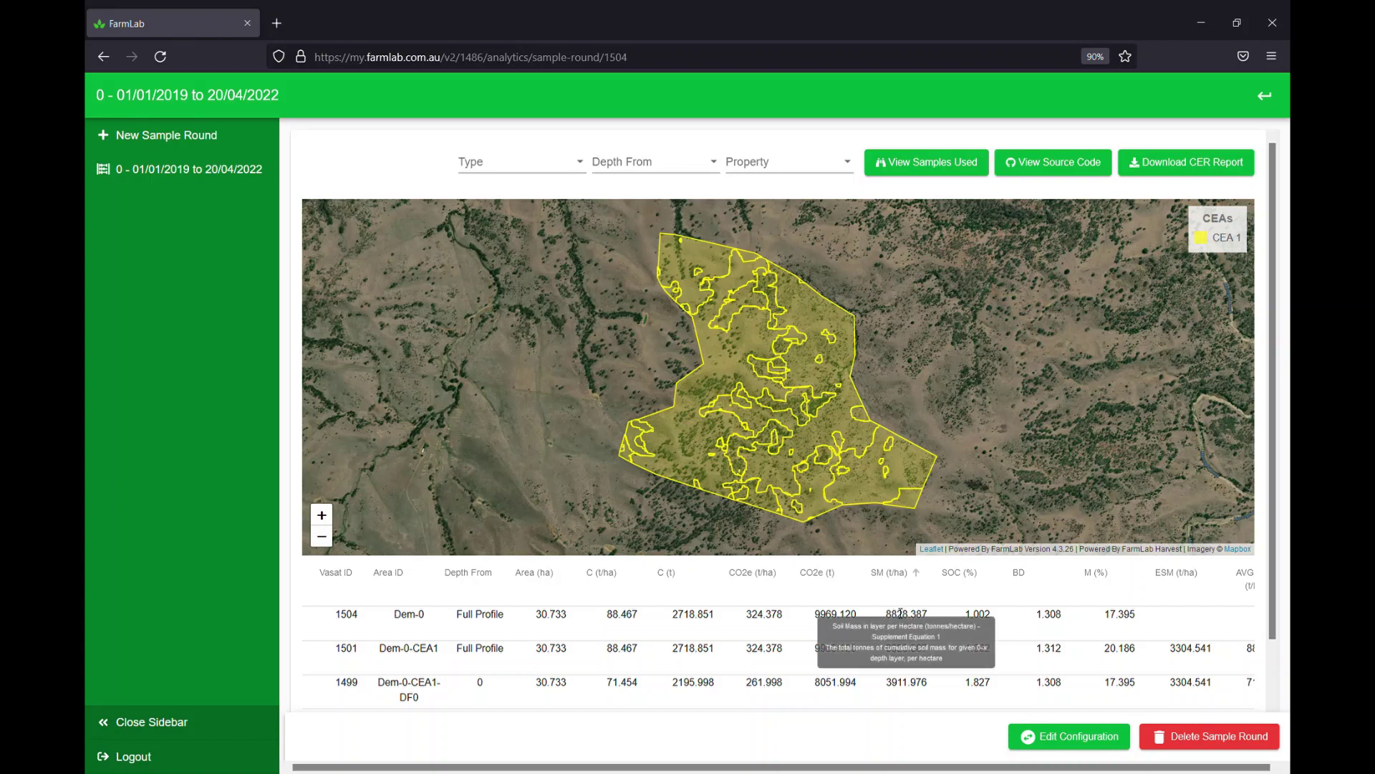
scroll(900, 613, "down", 1)
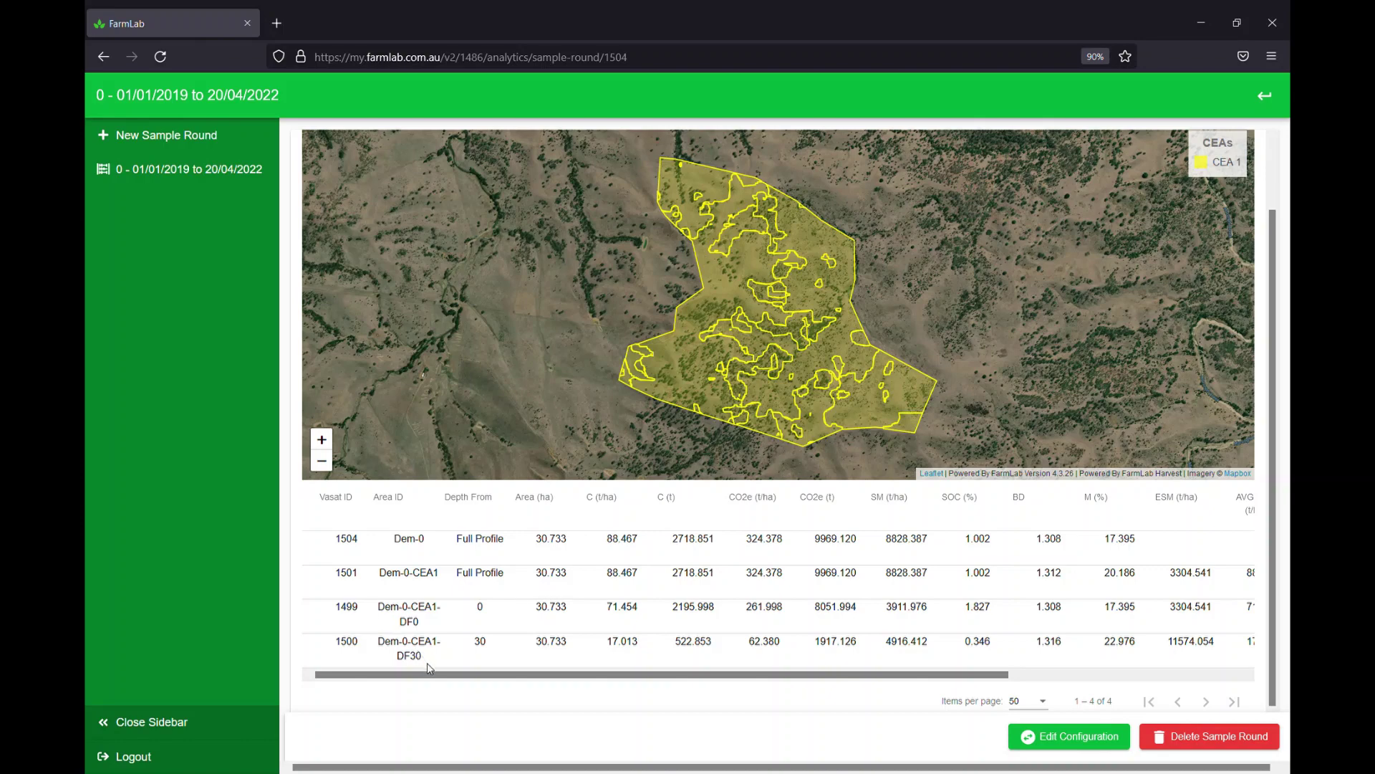
left_click_drag(385, 647, 435, 666)
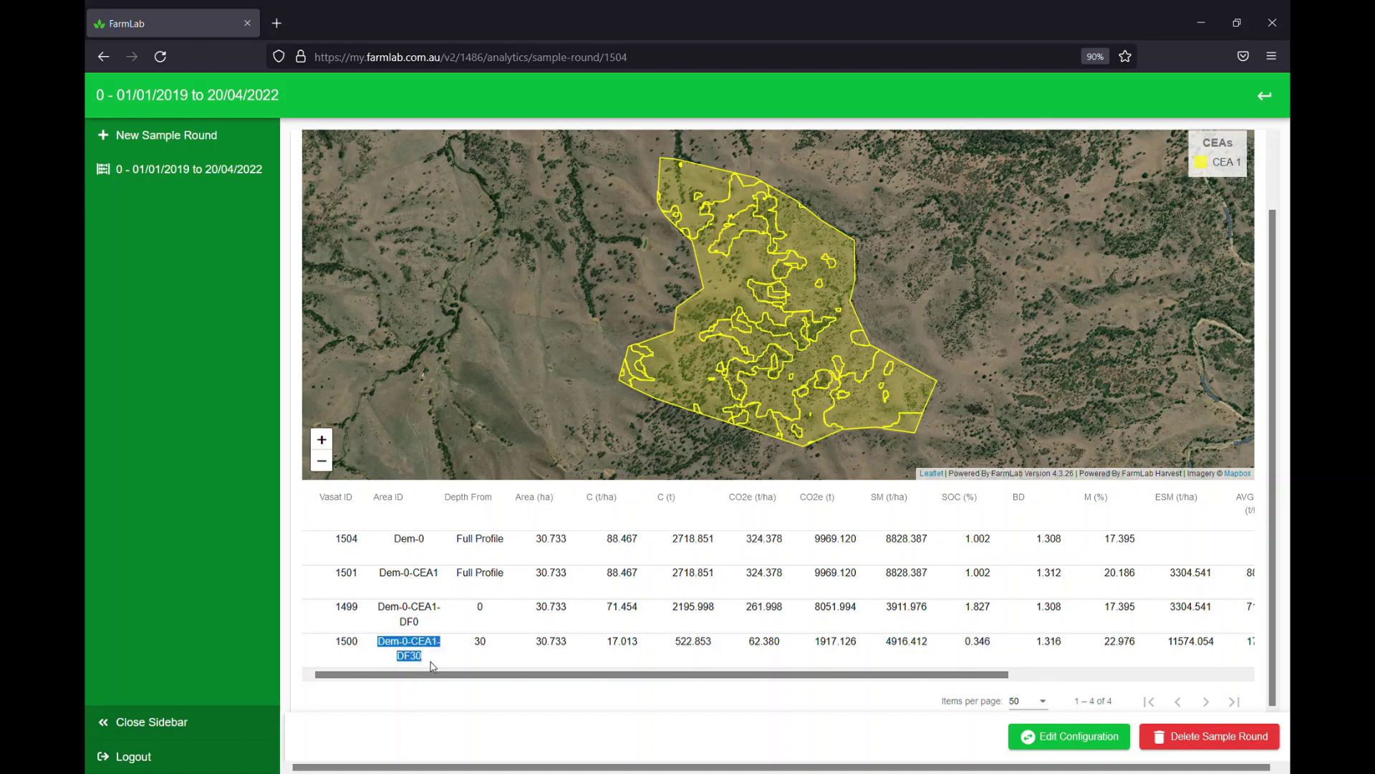
left_click(431, 665)
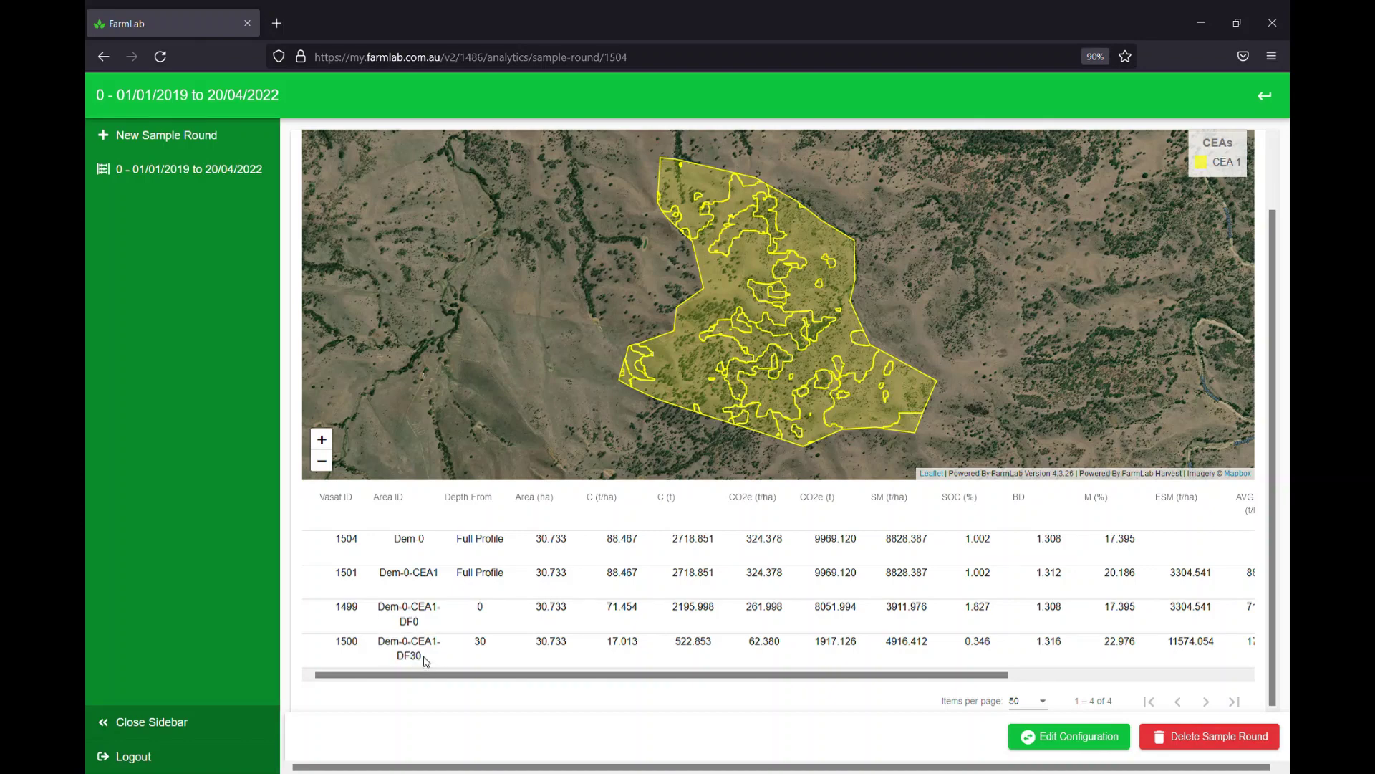
double_click(621, 650)
left_click(702, 641)
double_click(702, 640)
Step: Compare the carbon results of the layer starting at depth 0 with the full-profile totals for CEA1, including CO2e per hectare
left_click(421, 623)
left_click_drag(672, 608, 742, 613)
left_click_drag(672, 573, 763, 575)
left_click_drag(445, 582, 771, 586)
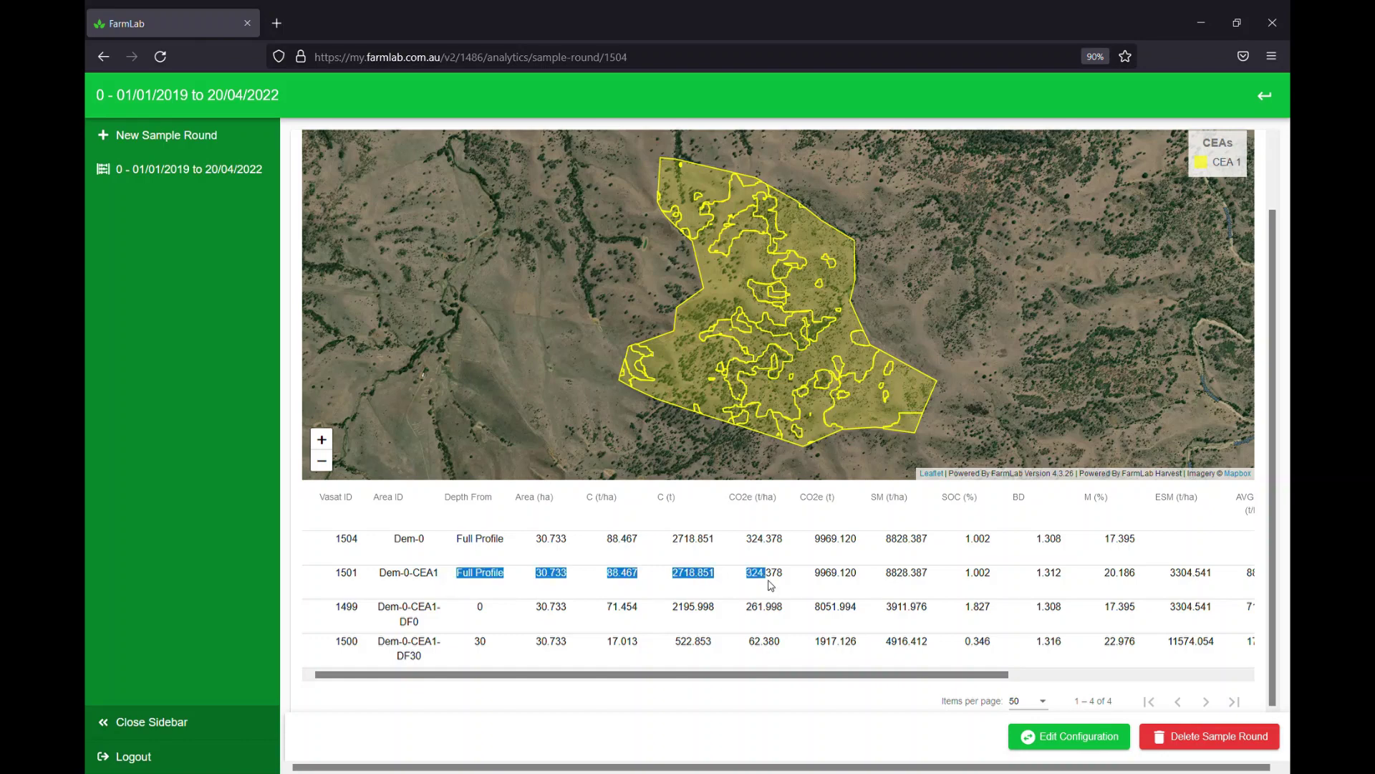
double_click(761, 576)
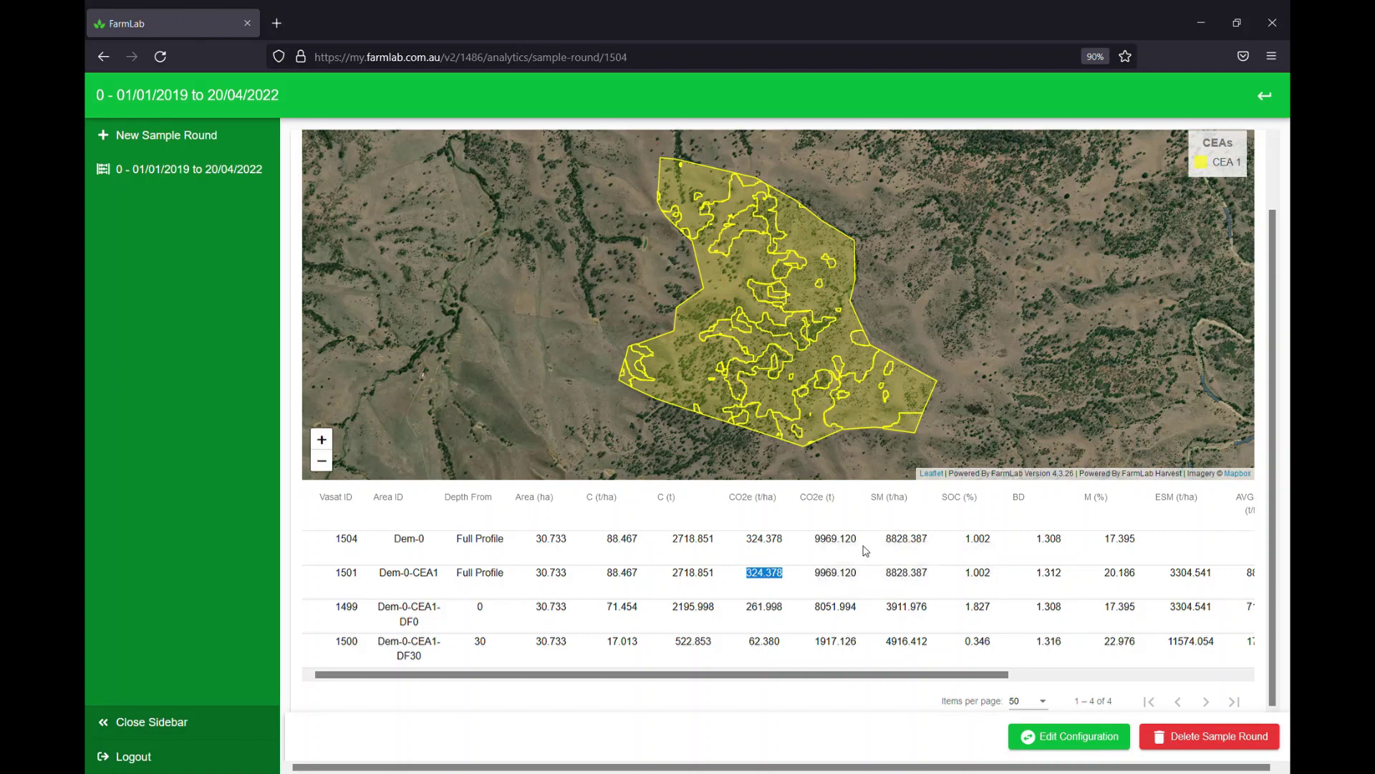
left_click(754, 578)
double_click(754, 579)
scroll(904, 623, "up", 1)
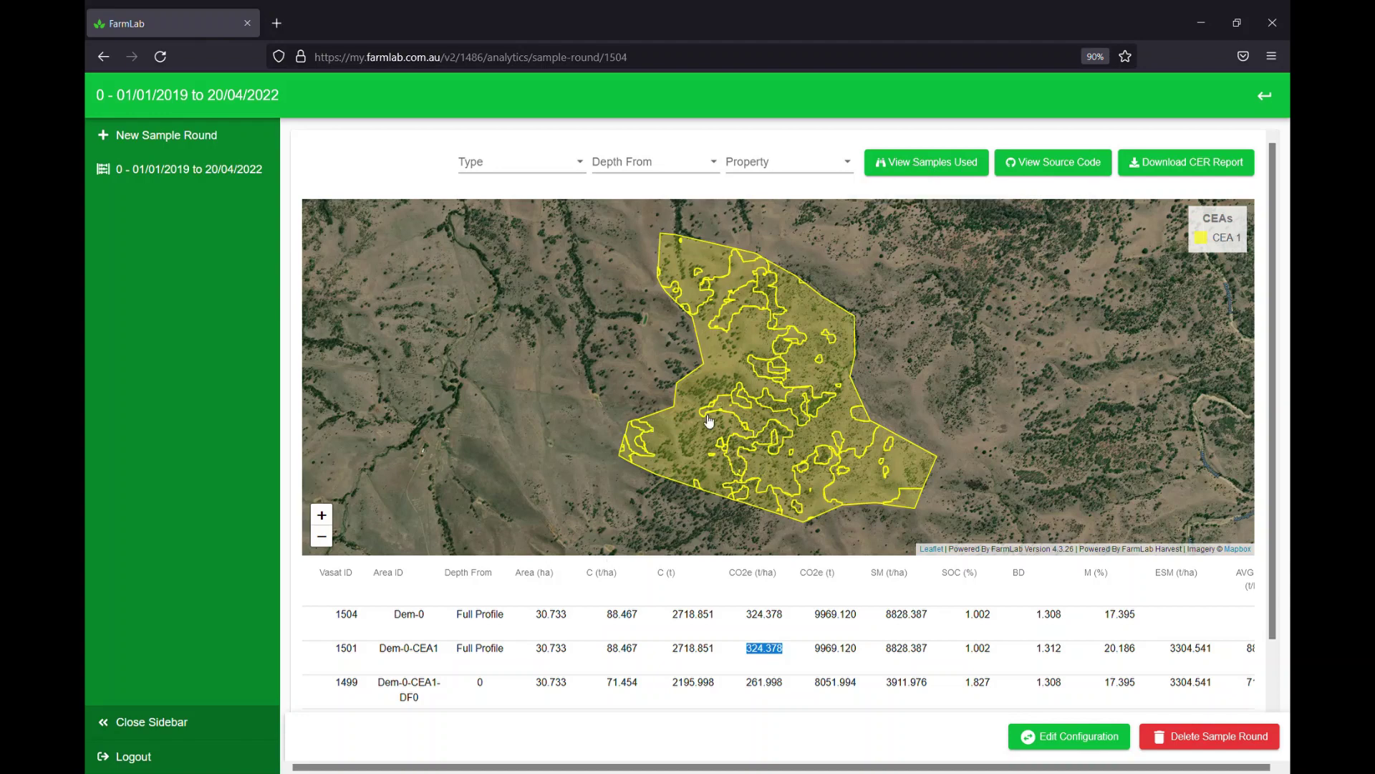
Step: Leave the sample round analytics and open the soil test results on the farm map
left_click(1266, 96)
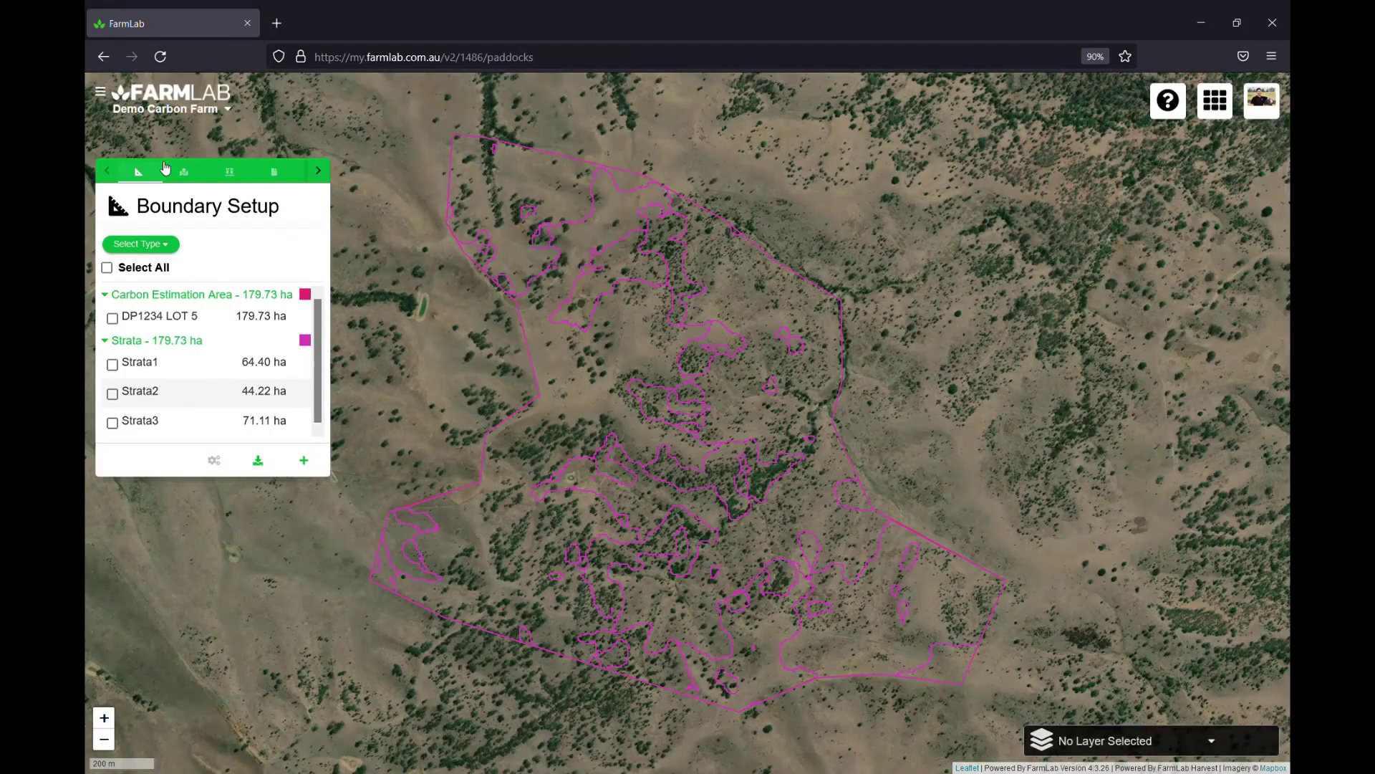
left_click(230, 172)
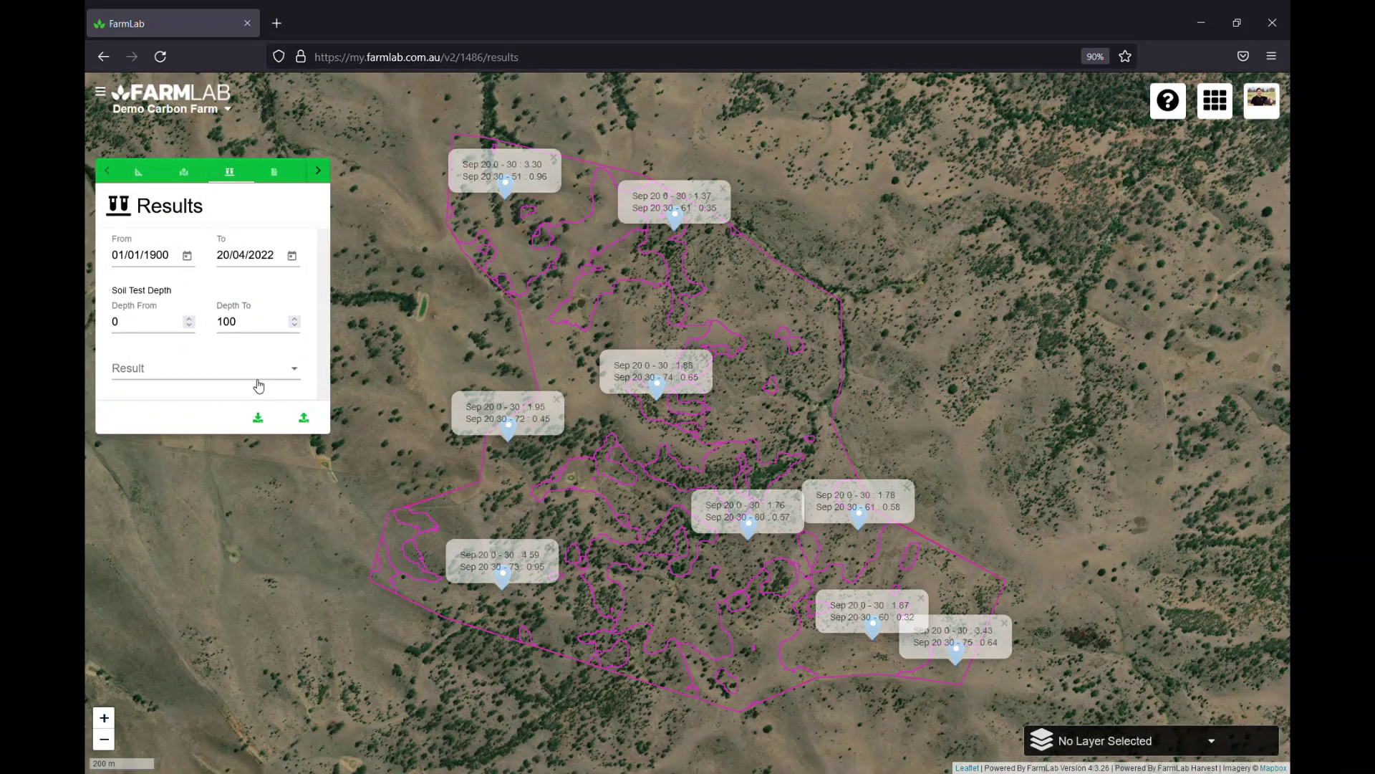